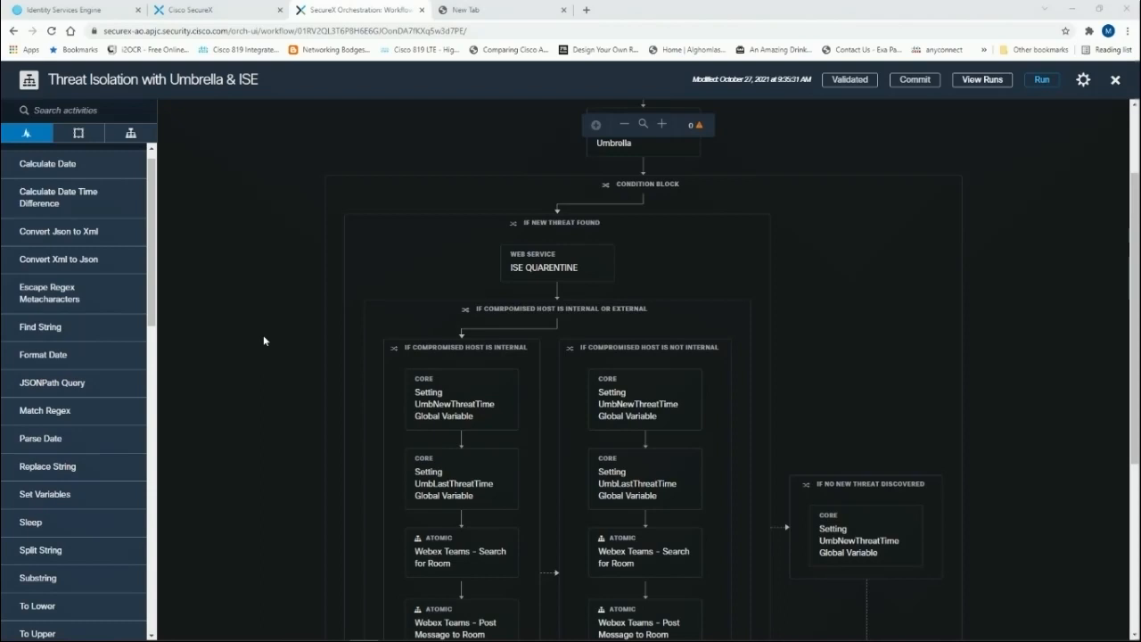
Step: Review the top of the workflow and check the running ping window
{"action": "scroll", "coordinate": [304, 309], "scroll_direction": "up", "scroll_amount": 1}
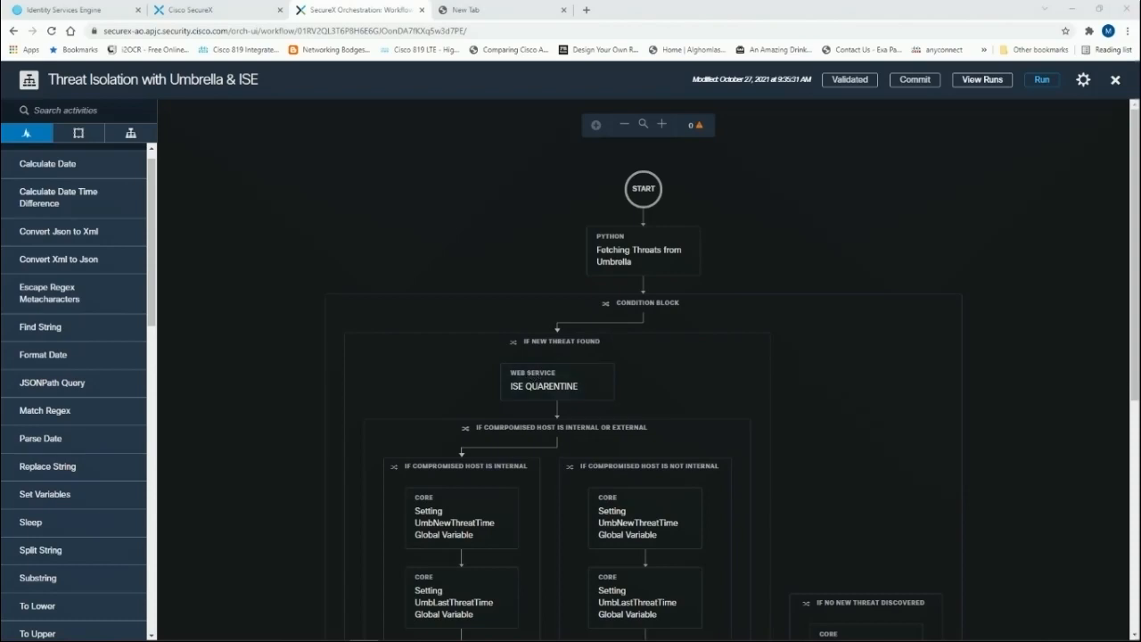
{"action": "key", "text": "alt+Tab"}
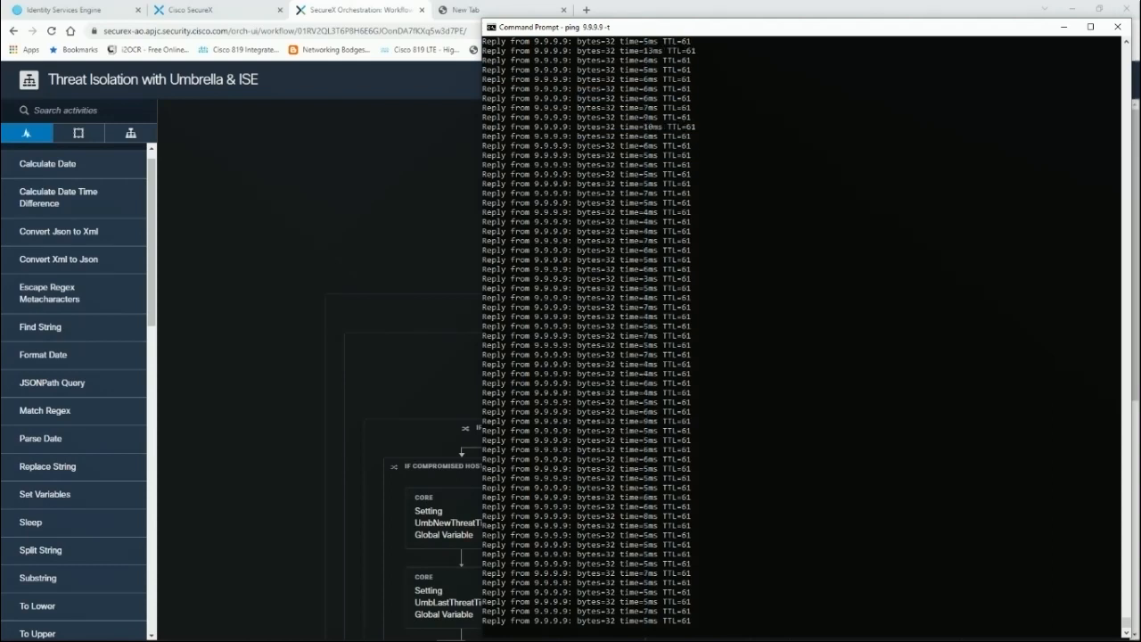
{"action": "left_click", "coordinate": [259, 249]}
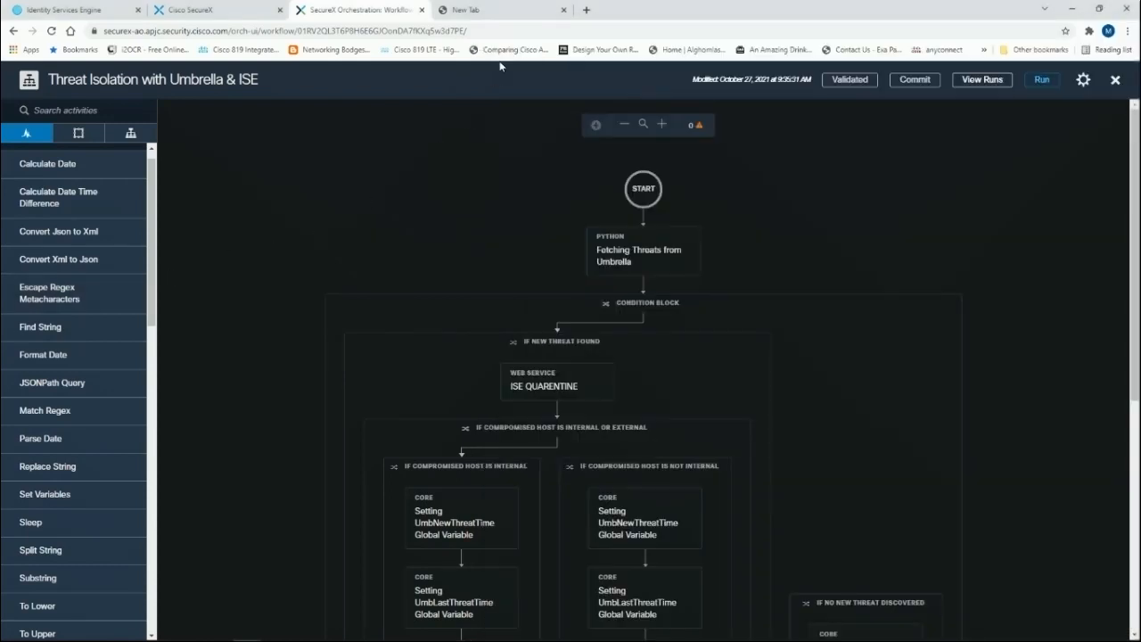
{"action": "left_click", "coordinate": [497, 15]}
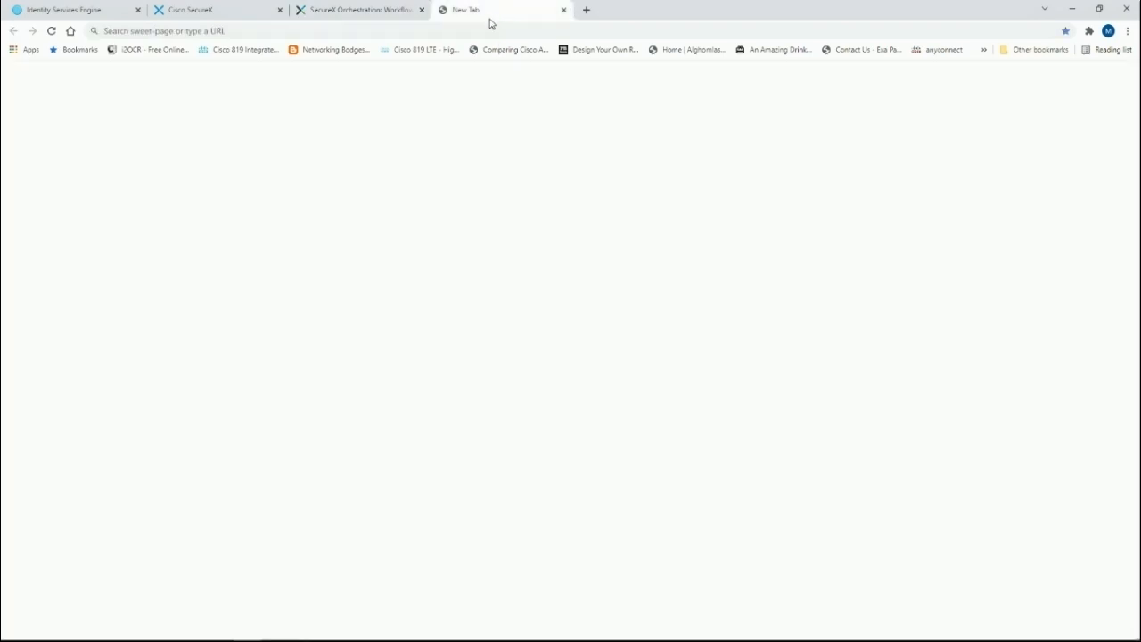
{"action": "left_click", "coordinate": [487, 28]}
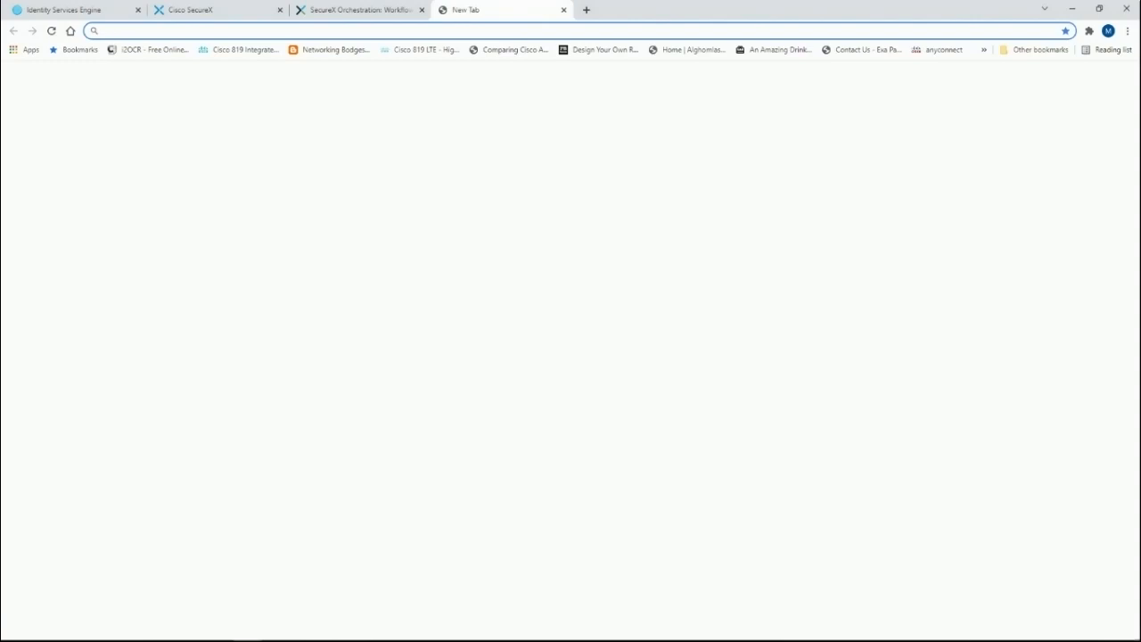
{"action": "key", "text": "alt+Tab"}
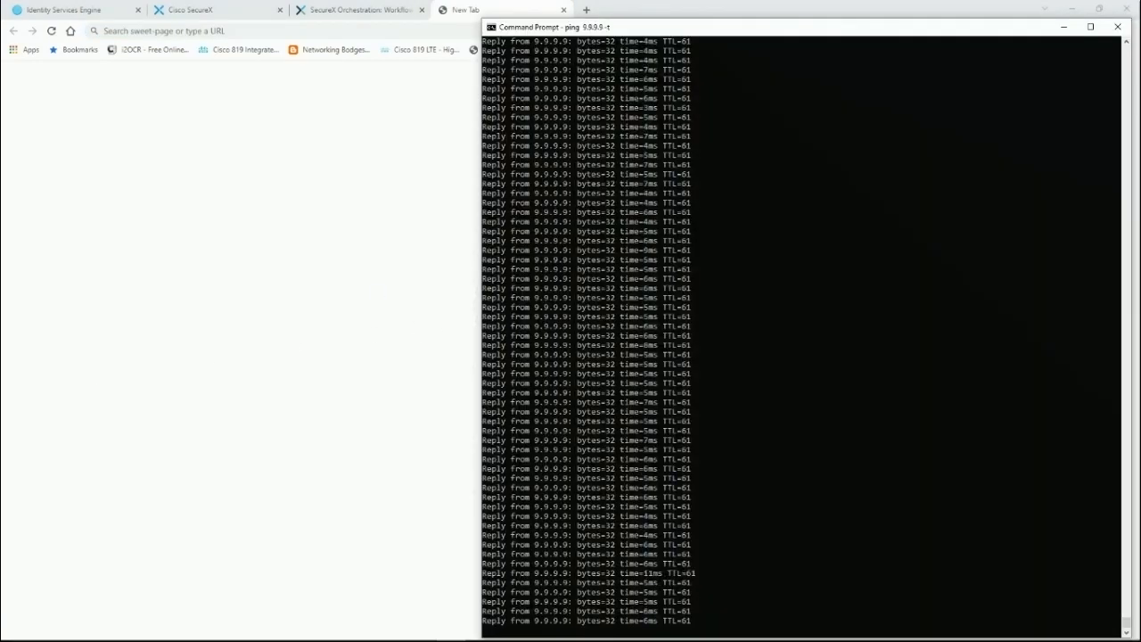
{"action": "key", "text": "alt+Tab"}
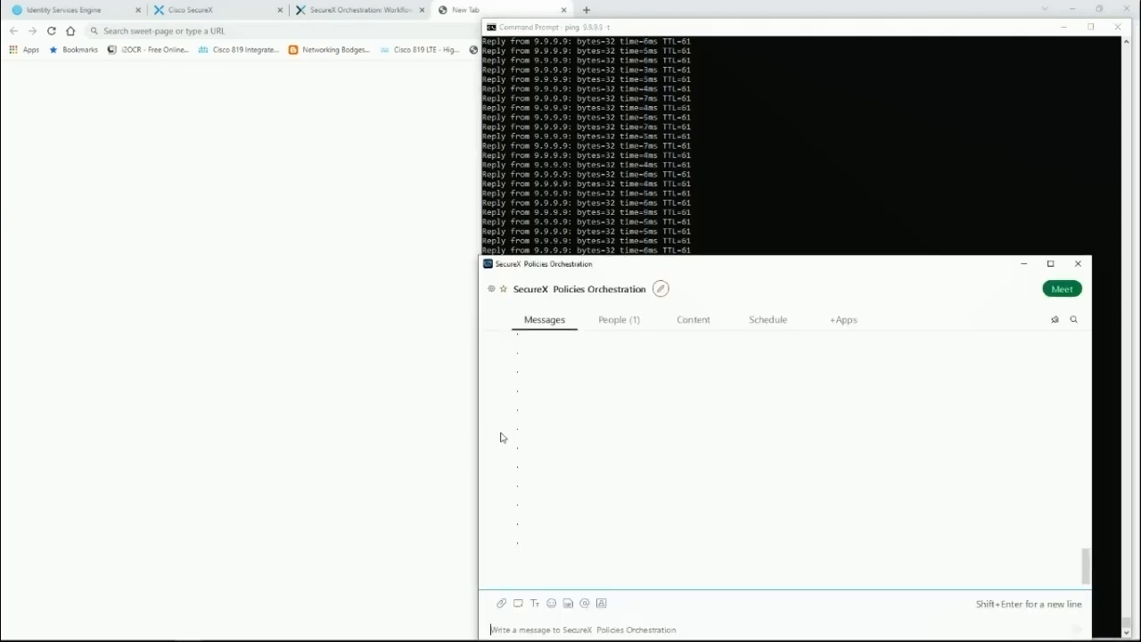
{"action": "left_click", "coordinate": [279, 258]}
{"action": "left_click", "coordinate": [250, 30]}
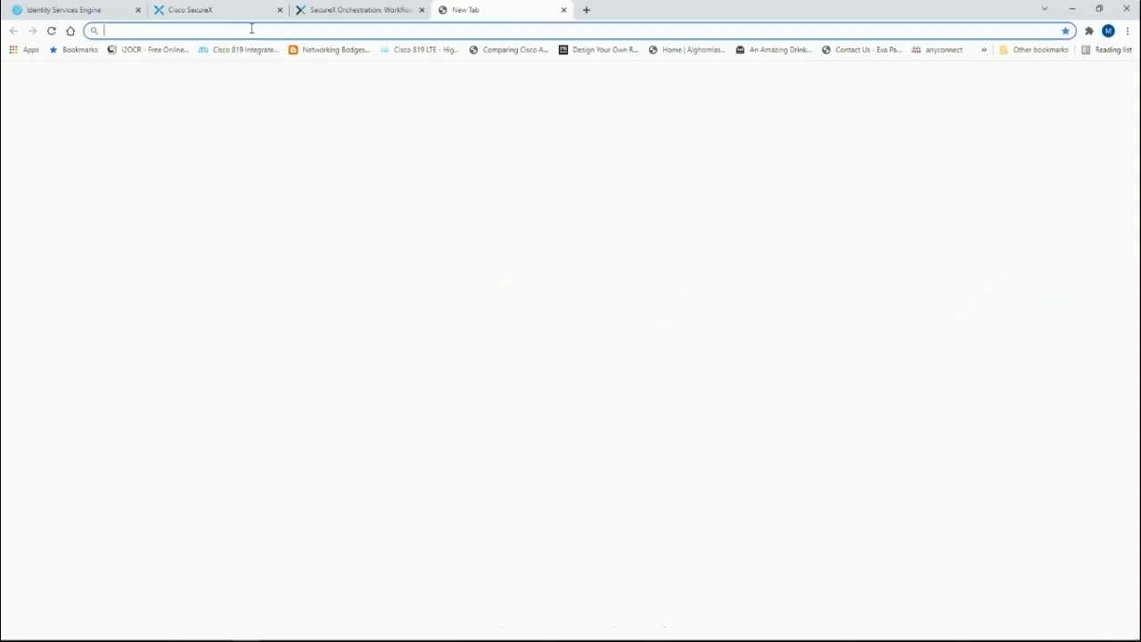
{"action": "type", "text": "www.e"}
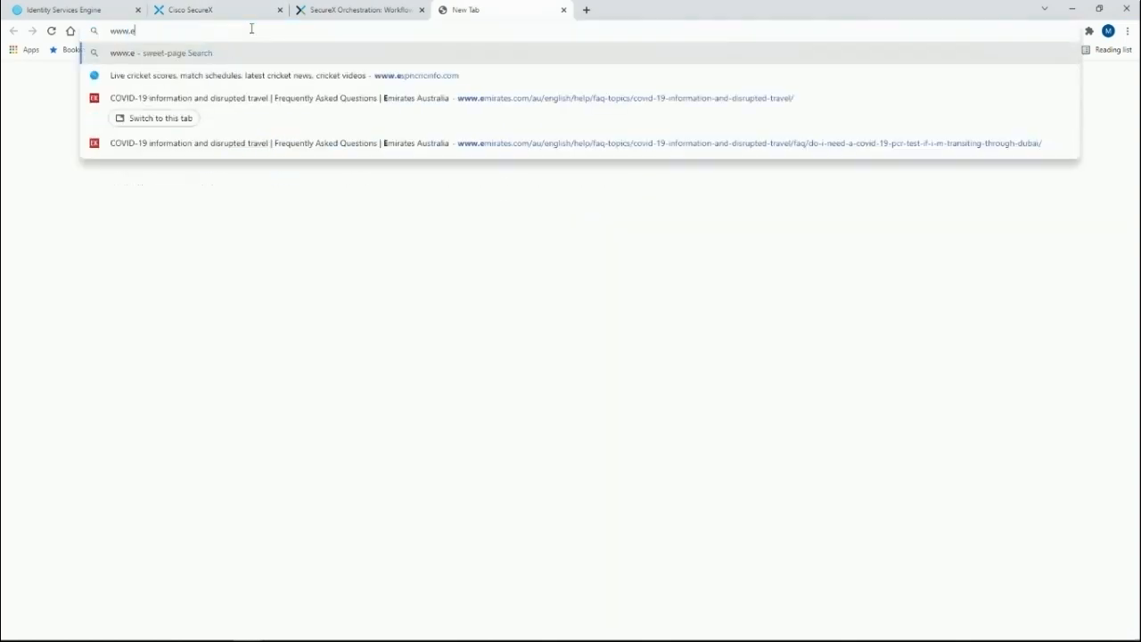
{"action": "type", "text": "xamp"}
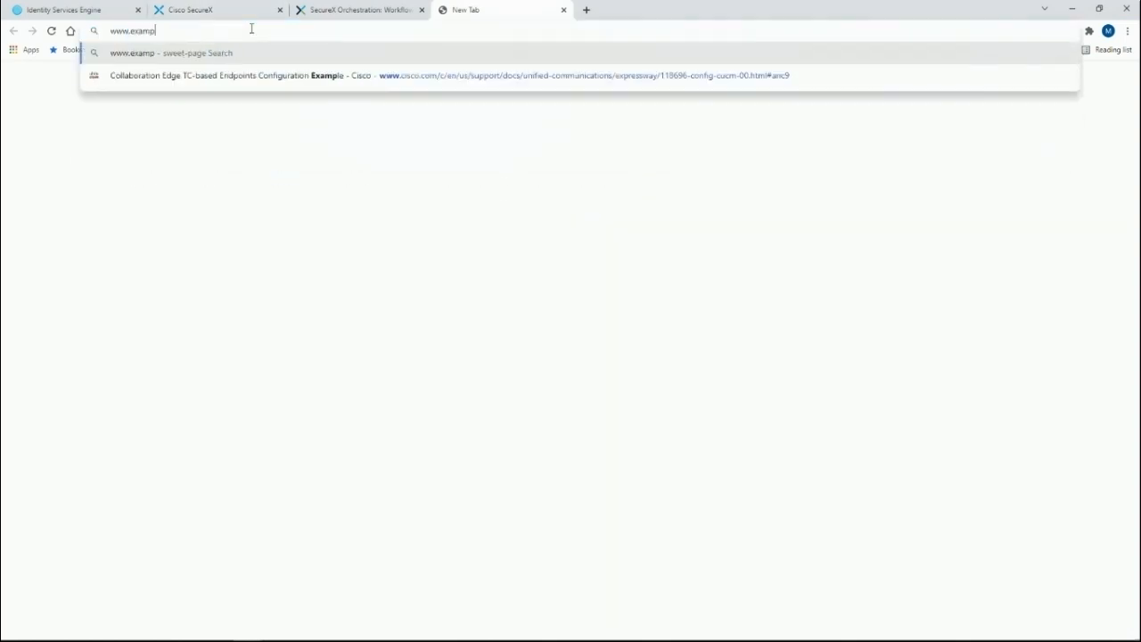
{"action": "type", "text": "l"}
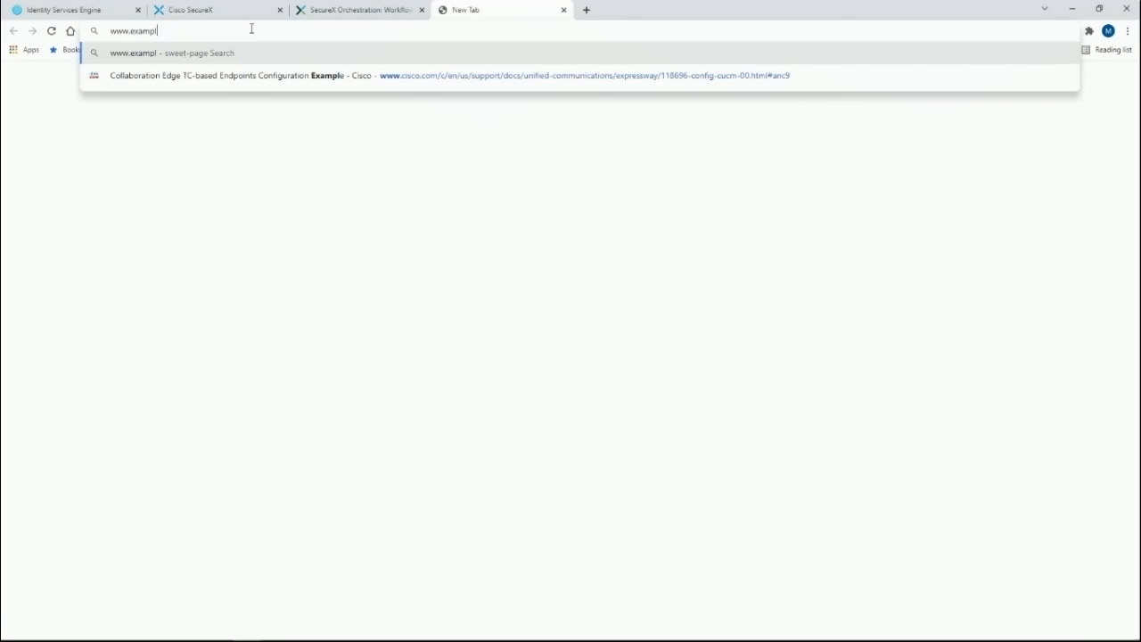
{"action": "type", "text": "ebotnetdomain"}
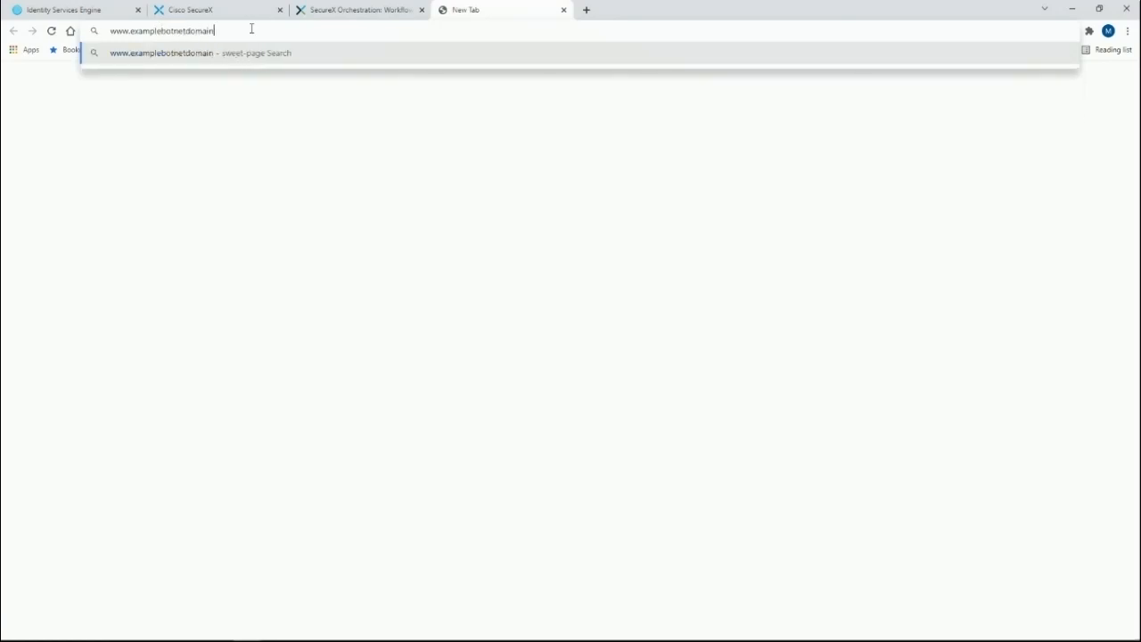
{"action": "type", "text": ".com"}
{"action": "key", "text": "Return"}
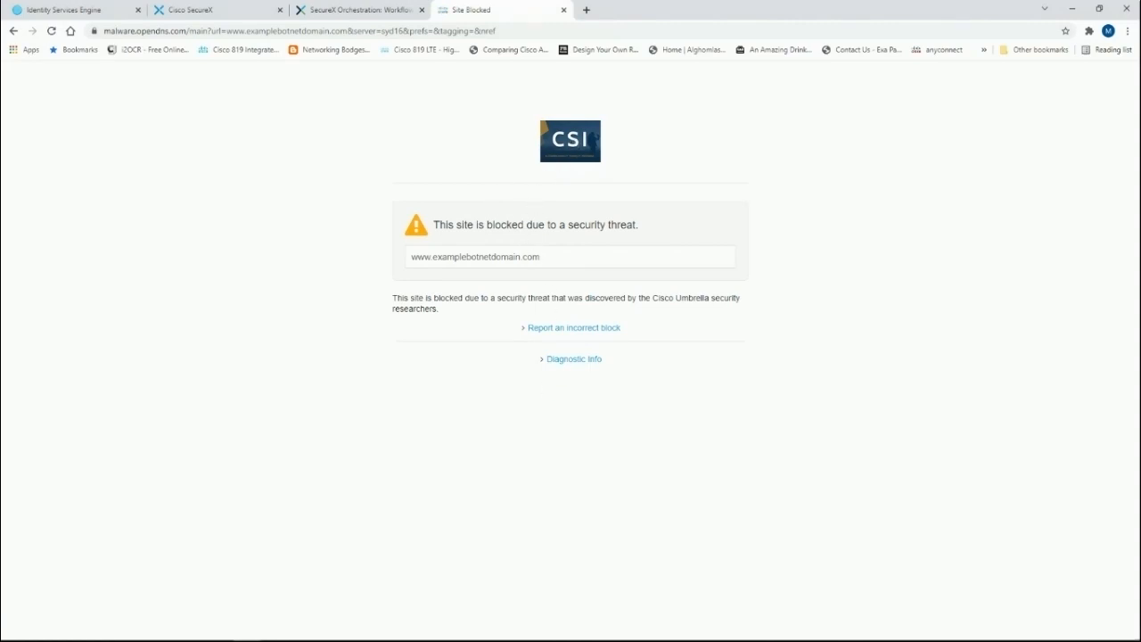
Step: Check the continuous ping output and close the blocked-site tab
{"action": "key", "text": "alt+Tab"}
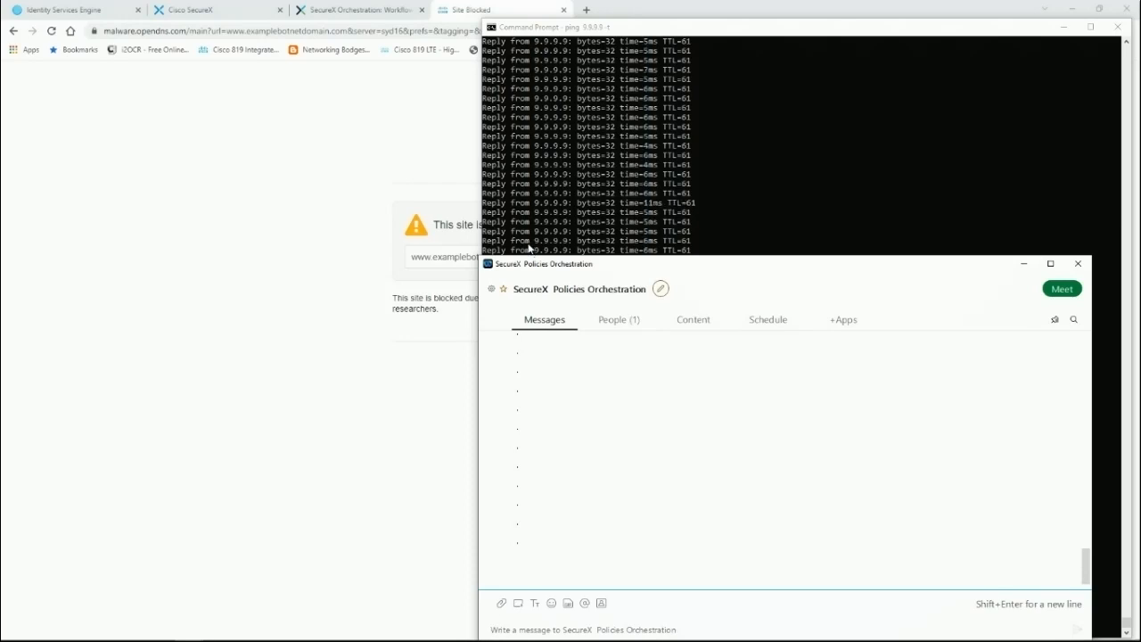
{"action": "left_click", "coordinate": [529, 249]}
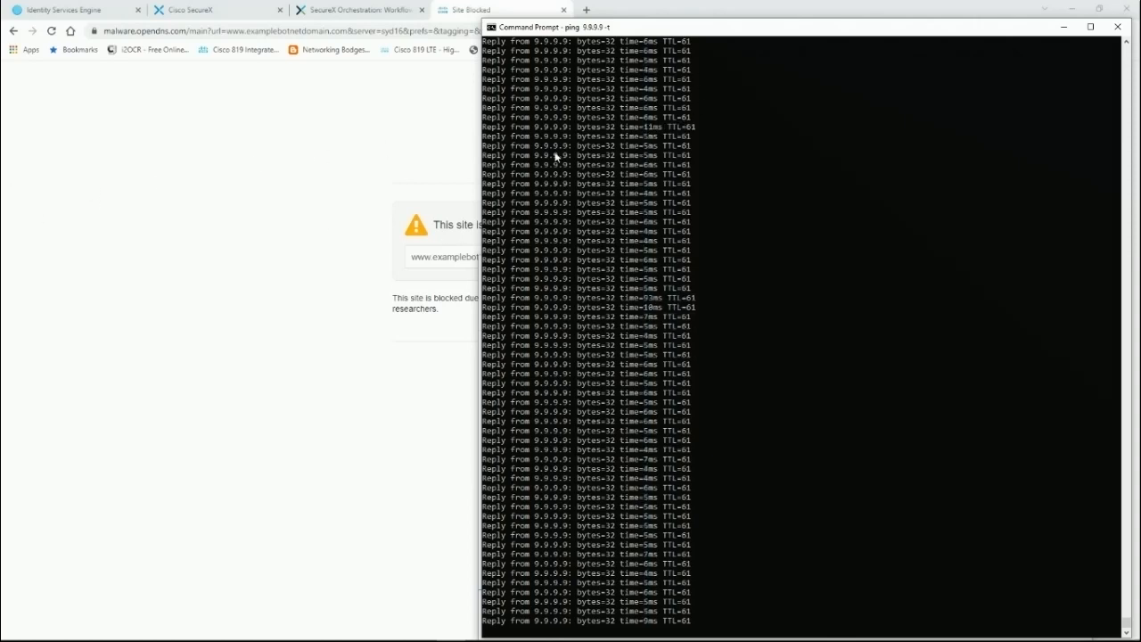
{"action": "left_click", "coordinate": [179, 289]}
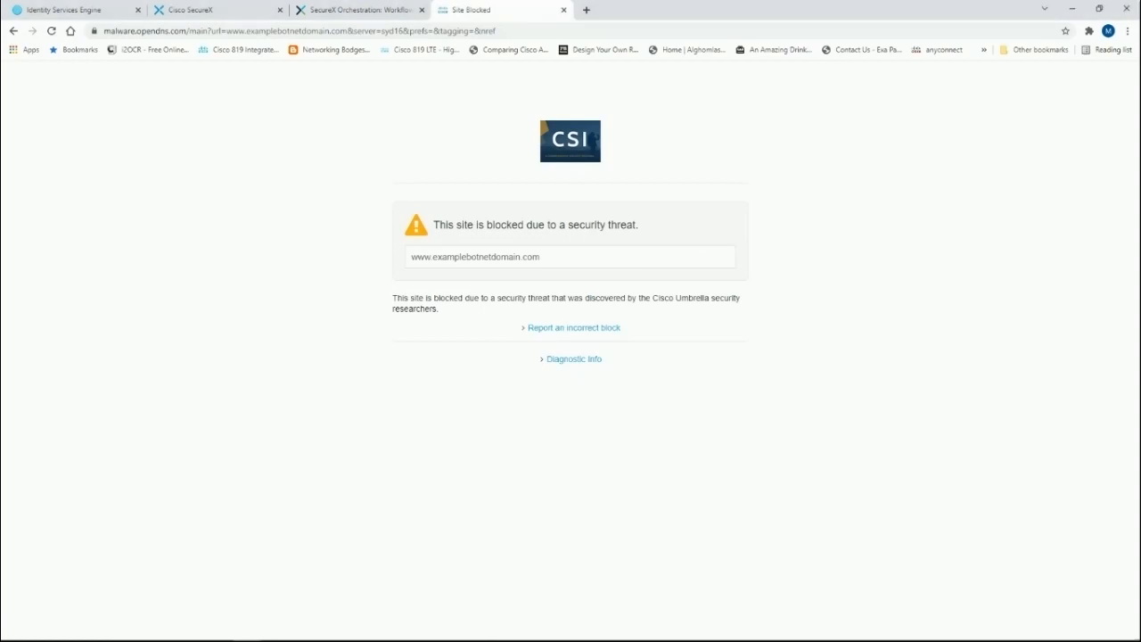
{"action": "key", "text": "ctrl+w"}
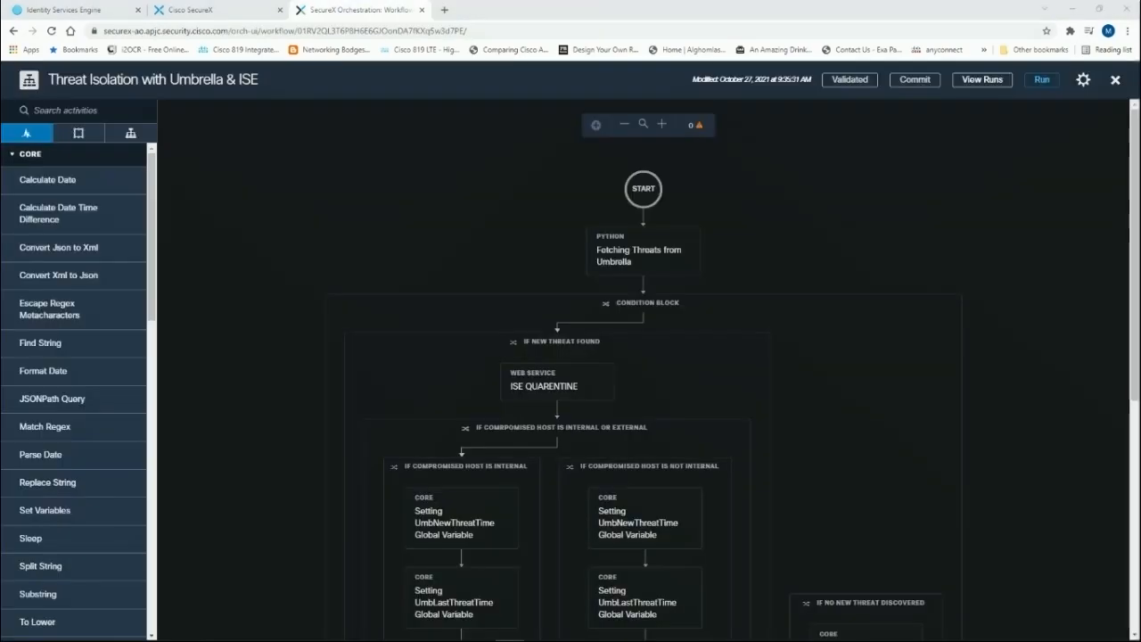
Step: Copy the Threat Response investigation link from the Webex alert message
{"action": "key", "text": "alt+Tab"}
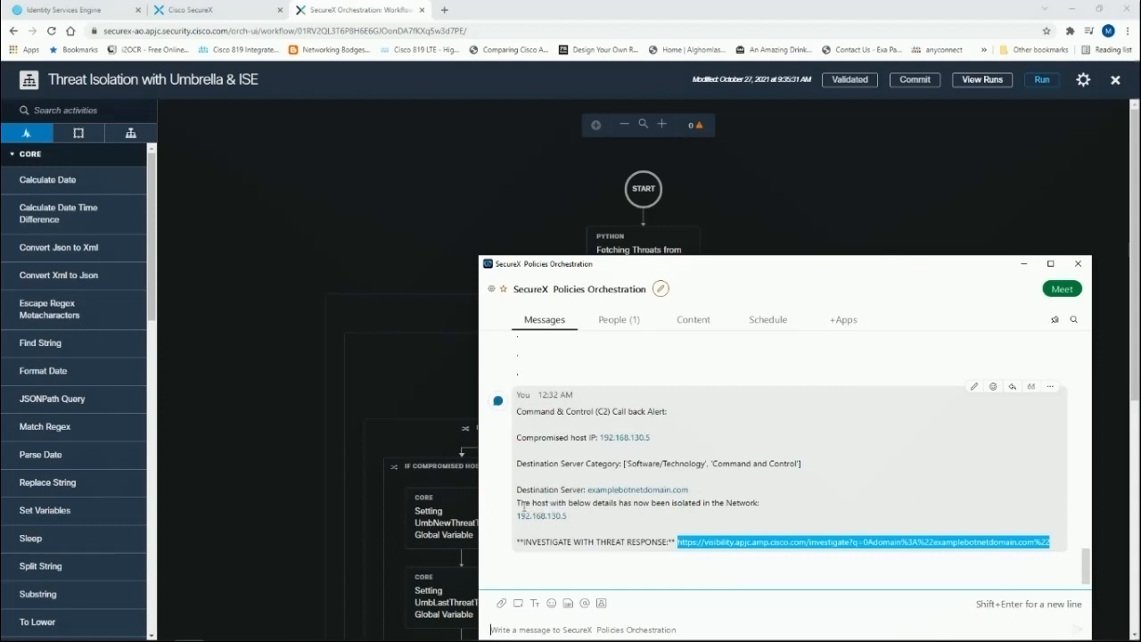
{"action": "left_click_drag", "start_coordinate": [524, 503], "coordinate": [567, 504]}
{"action": "left_click", "coordinate": [567, 505]}
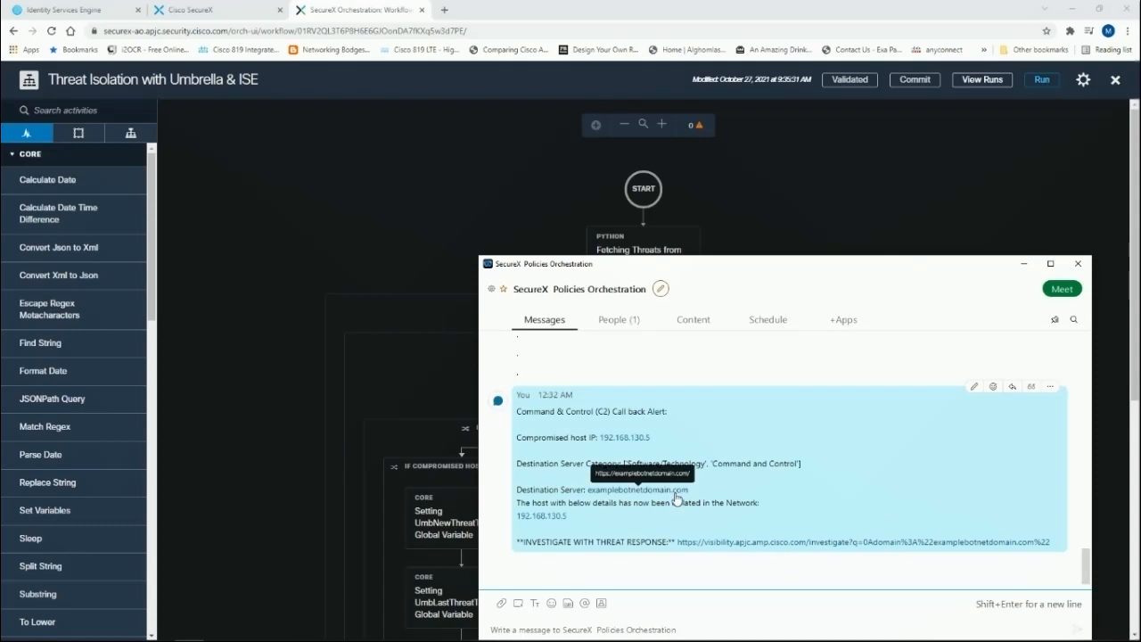
{"action": "right_click", "coordinate": [755, 546]}
{"action": "left_click", "coordinate": [796, 401]}
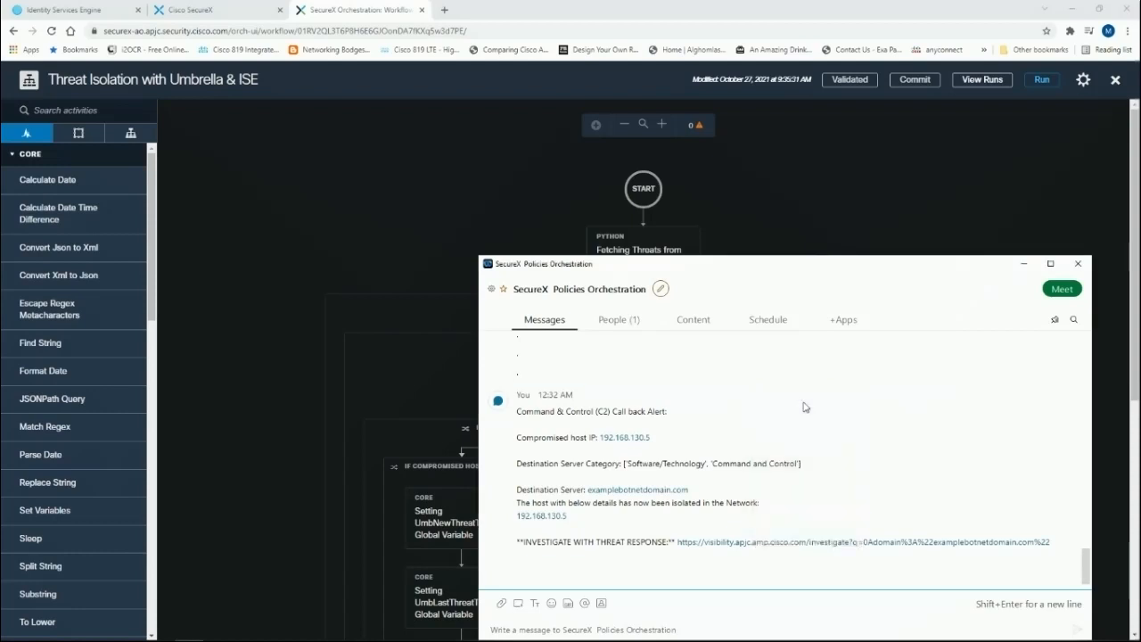
Step: Open the copied investigation link in a new tab to view it in Threat Response
{"action": "left_click", "coordinate": [448, 8]}
{"action": "left_click", "coordinate": [448, 8]}
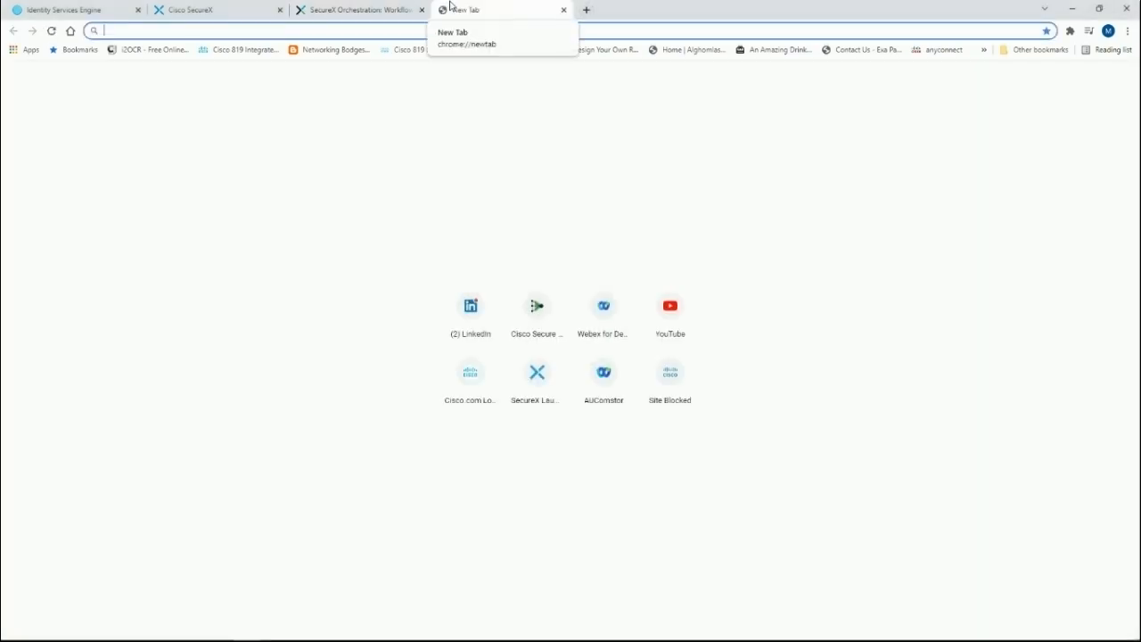
{"action": "type", "text": "https://visibility.apjc.amp.cisco.com/investigate?q=0Adomain%3A%22examplebotnetdomain.com%22"}
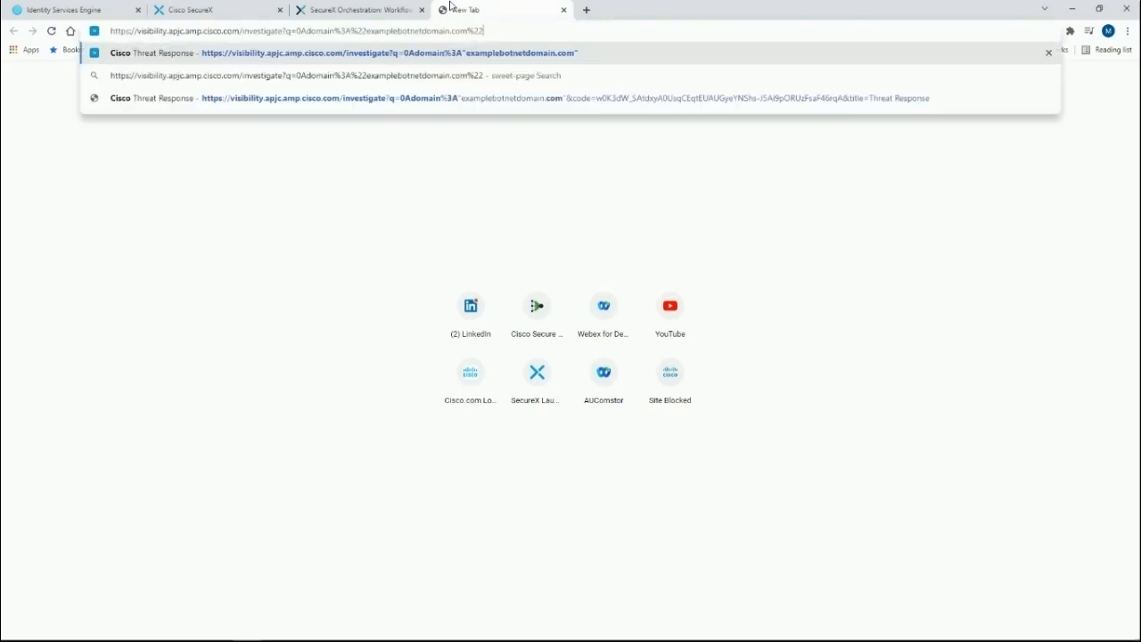
{"action": "key", "text": "Return"}
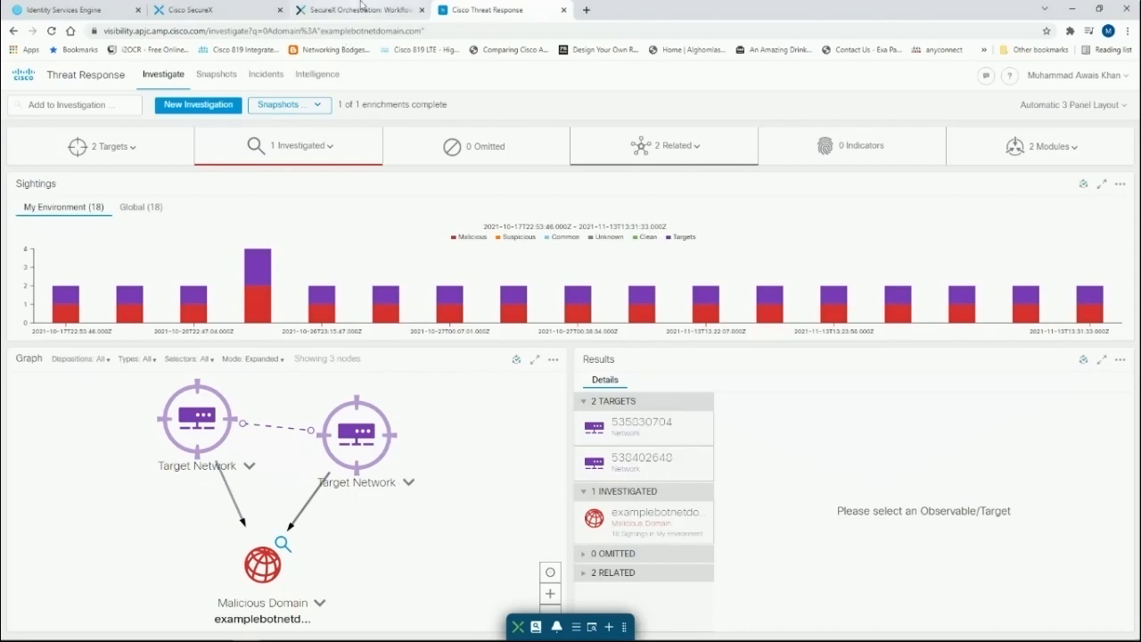
Step: Review the workflow's run history and the orchestration schedules list
{"action": "left_click", "coordinate": [361, 8]}
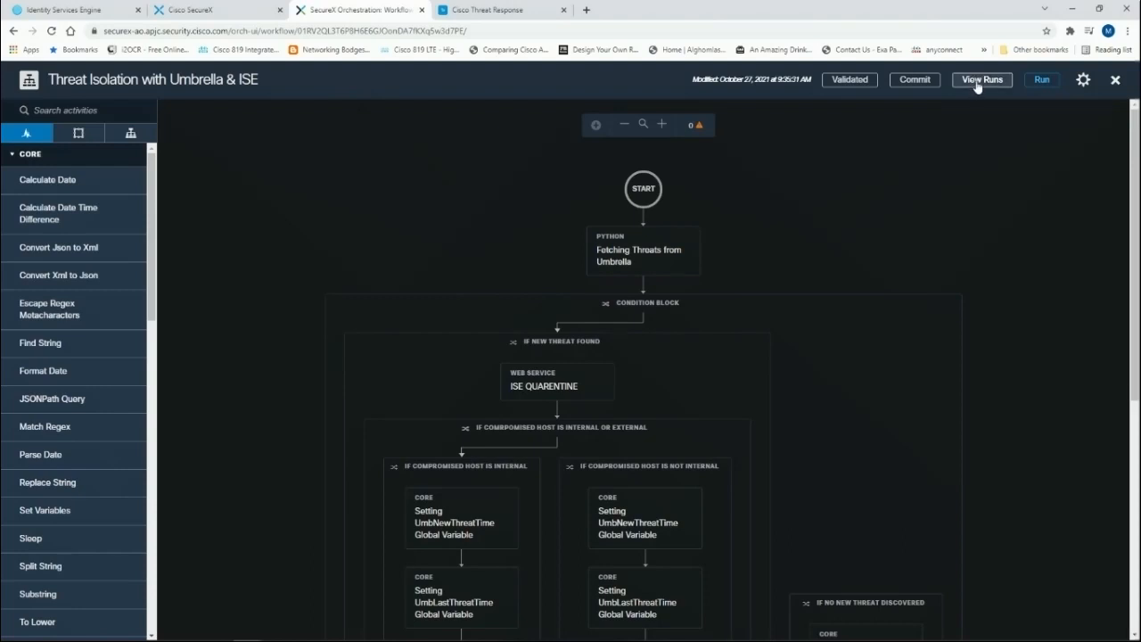
{"action": "left_click", "coordinate": [978, 82]}
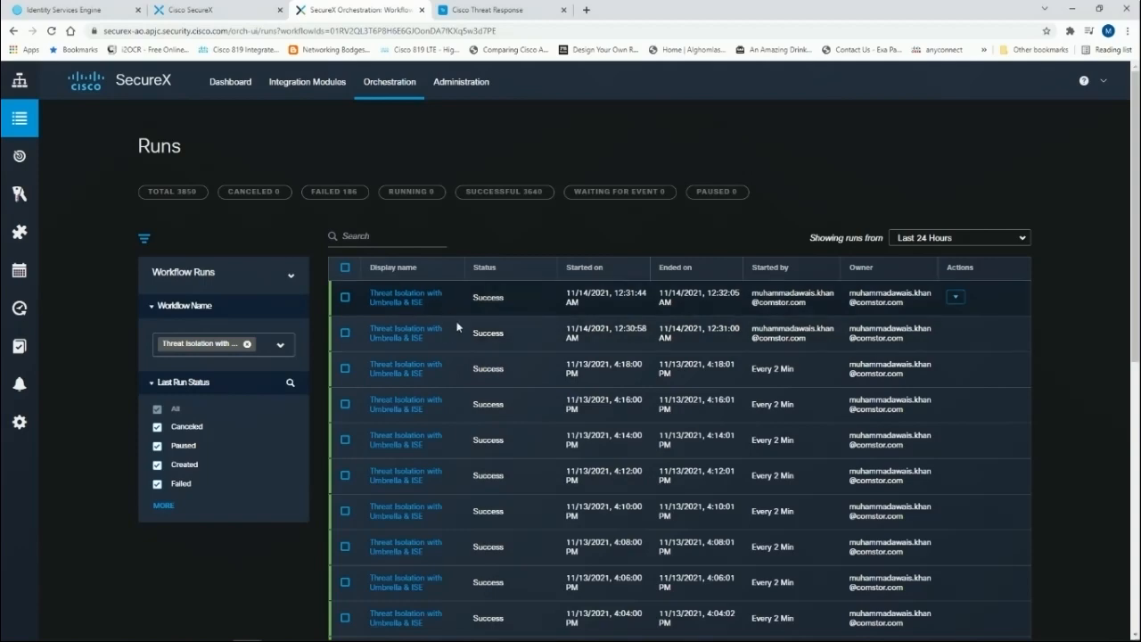
{"action": "scroll", "coordinate": [504, 373], "scroll_direction": "down", "scroll_amount": 2}
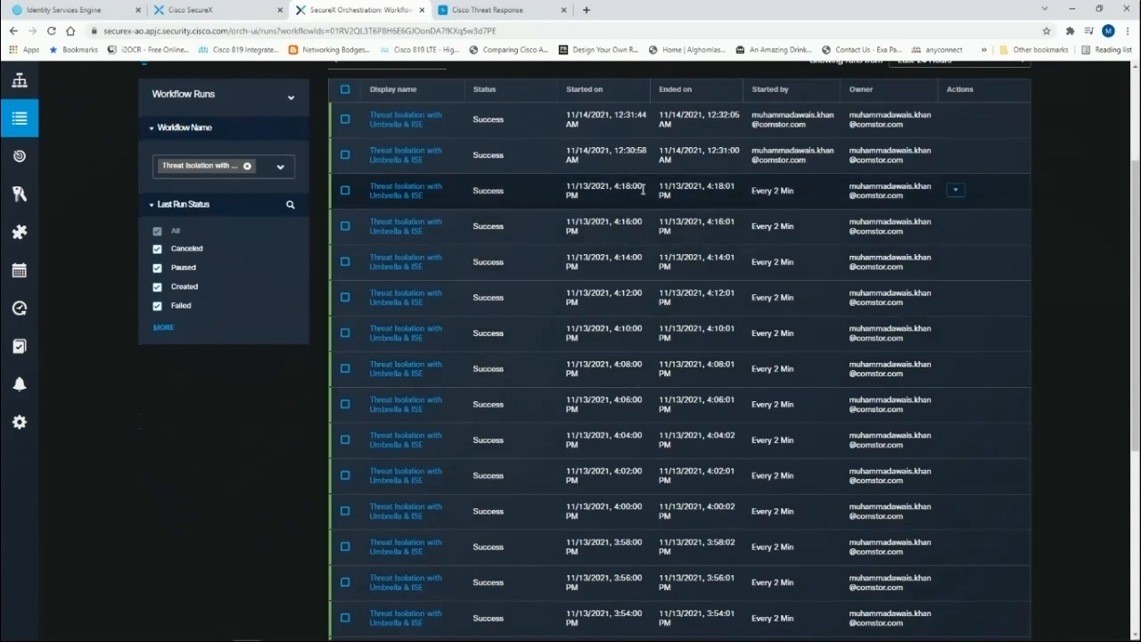
{"action": "scroll", "coordinate": [635, 230], "scroll_direction": "down", "scroll_amount": 1}
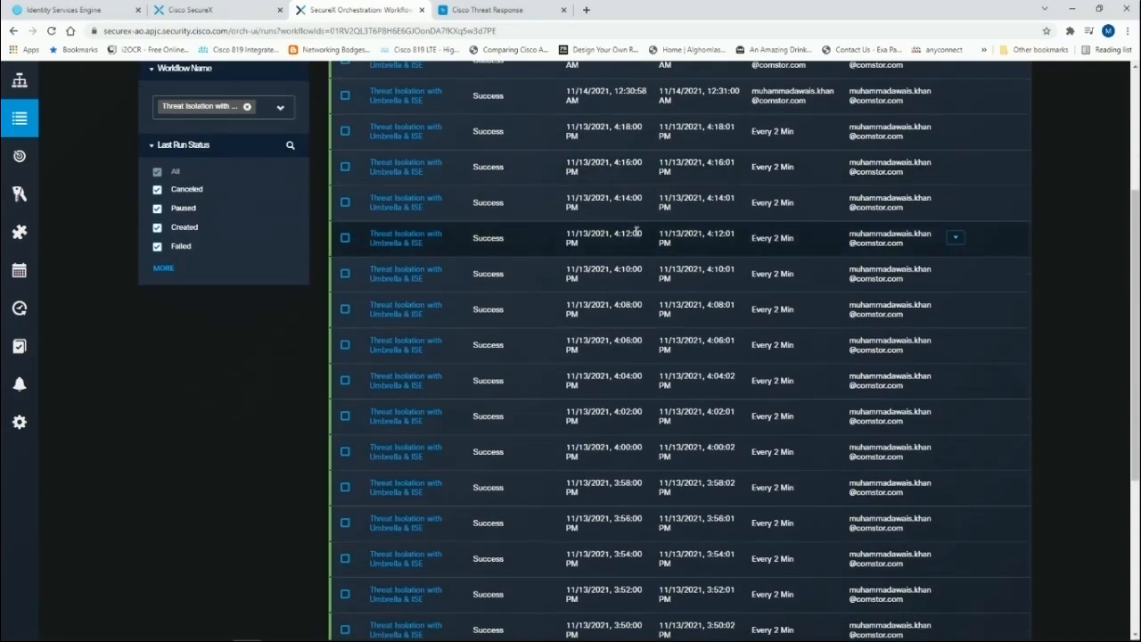
{"action": "scroll", "coordinate": [535, 182], "scroll_direction": "down", "scroll_amount": 1}
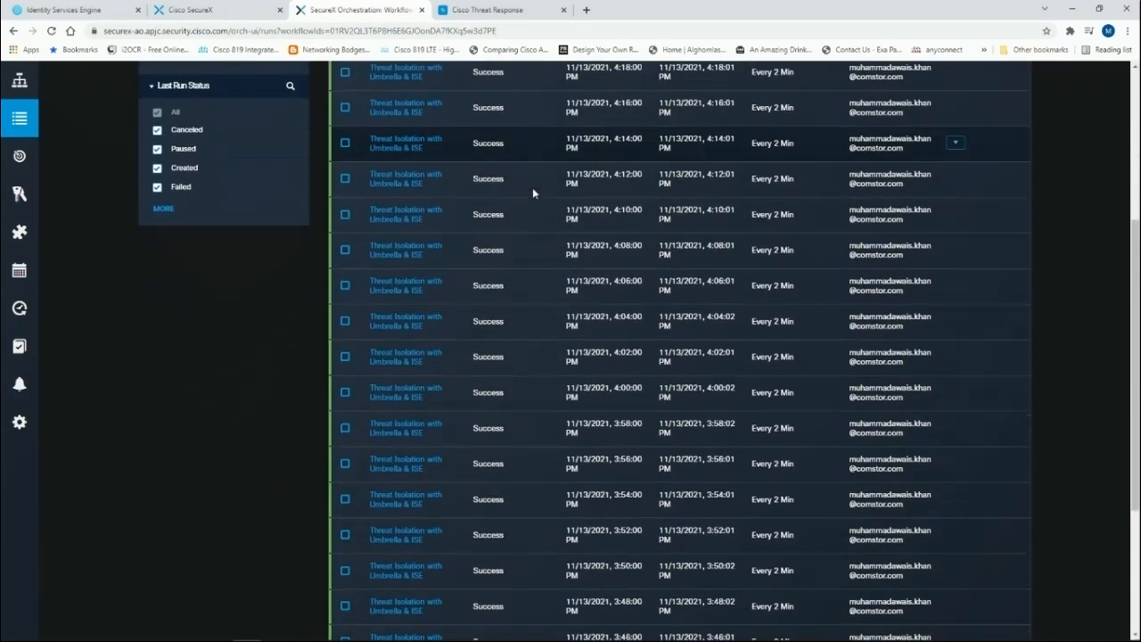
{"action": "scroll", "coordinate": [532, 191], "scroll_direction": "down", "scroll_amount": 1}
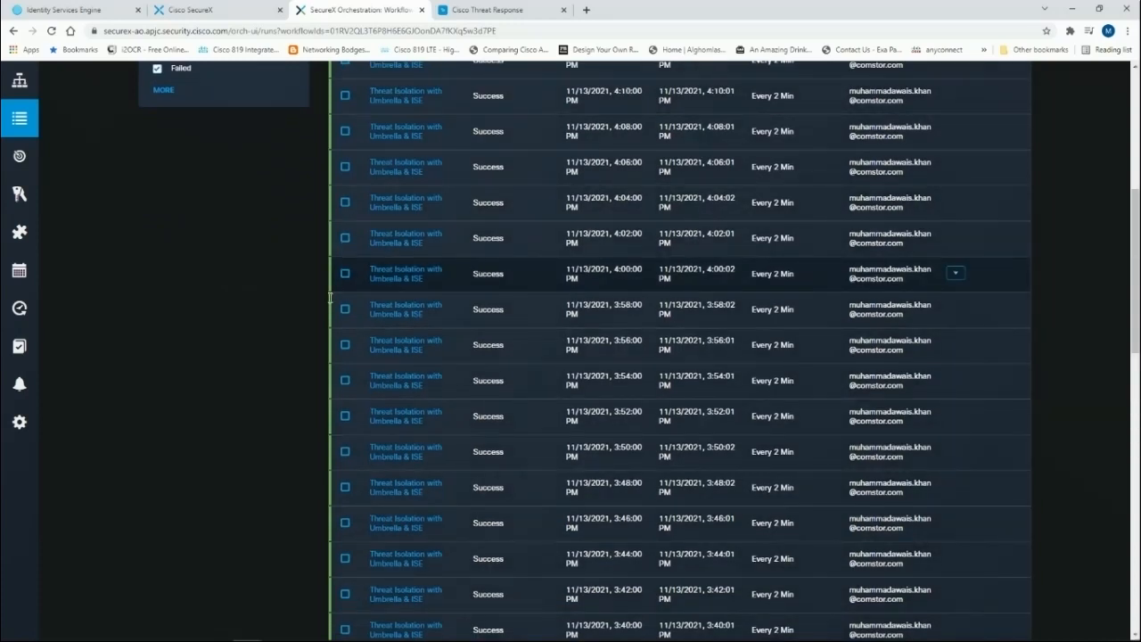
{"action": "mouse_move", "coordinate": [93, 384]}
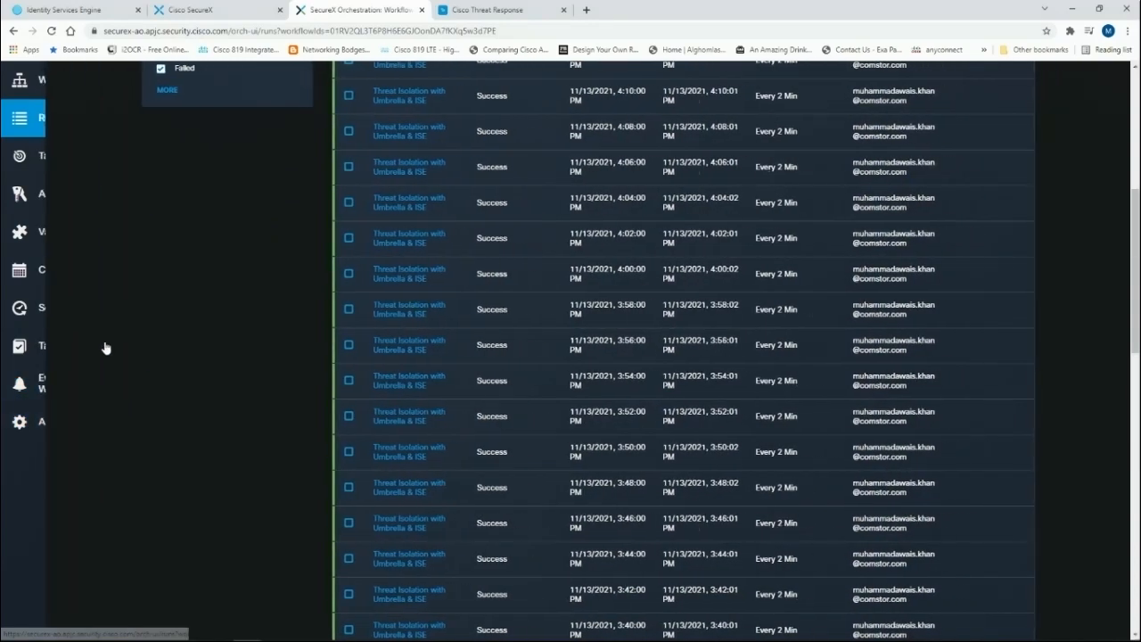
{"action": "left_click", "coordinate": [50, 312]}
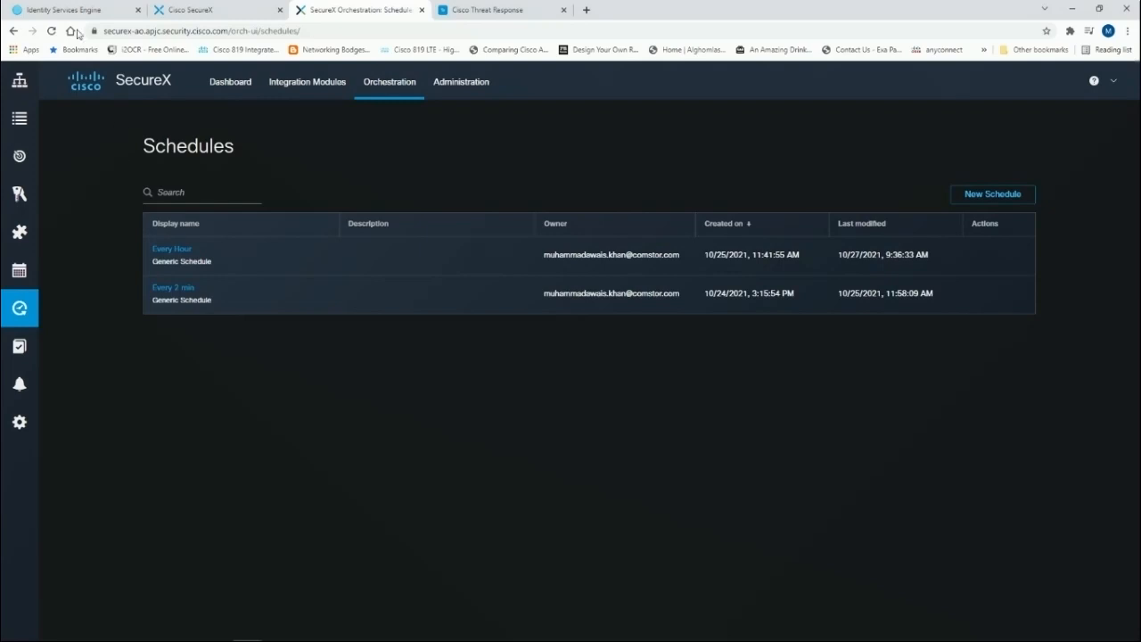
Step: Open the pasted DevNet Code Exchange page for the Umbrella-ISE use case in a new tab and read its description
{"action": "left_click", "coordinate": [588, 15]}
{"action": "left_click", "coordinate": [589, 15]}
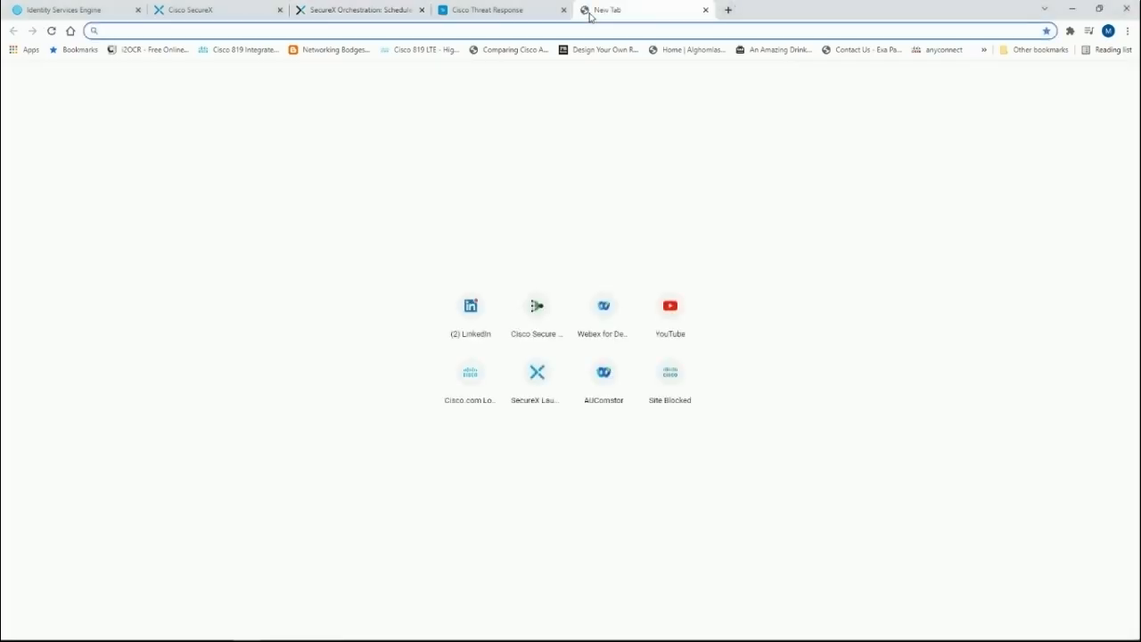
{"action": "type", "text": "https://developer.cisco.com/codeexchange/github/repo/mawkhan/RTI-using-Umbrella-ISE---SecureX-Orchestration-Use-Case"}
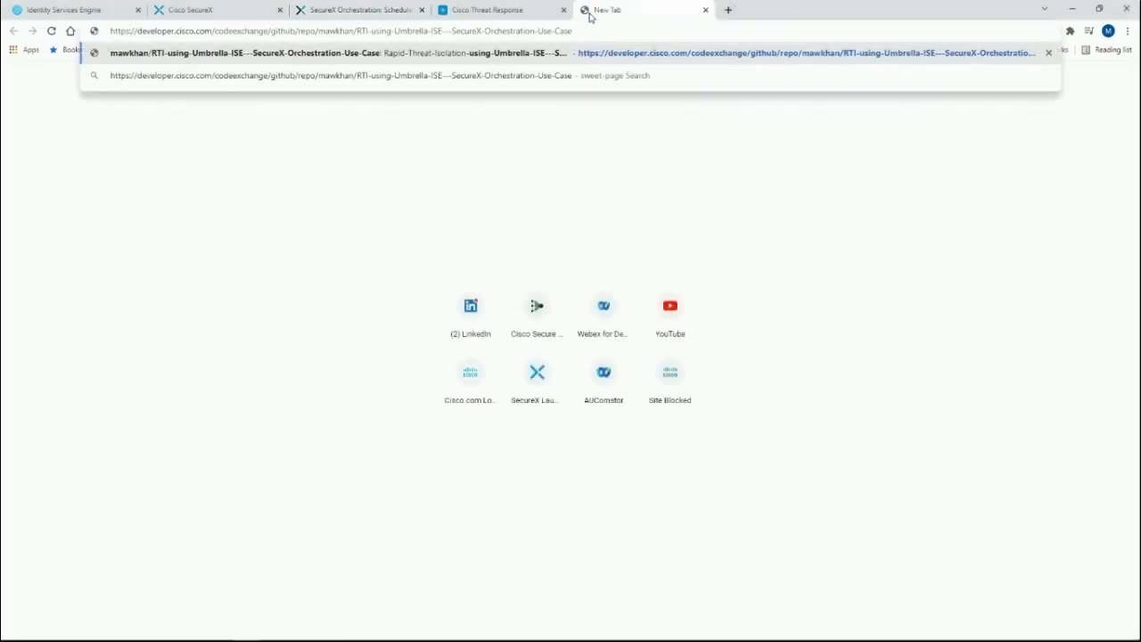
{"action": "key", "text": "Return"}
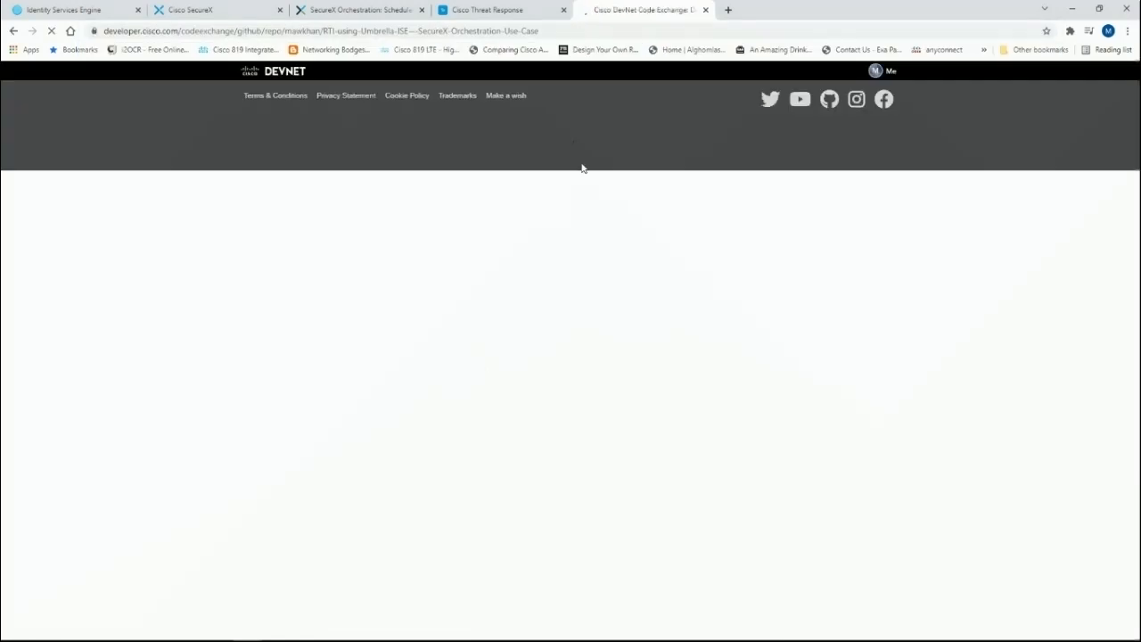
{"action": "scroll", "coordinate": [542, 265], "scroll_direction": "down", "scroll_amount": 5}
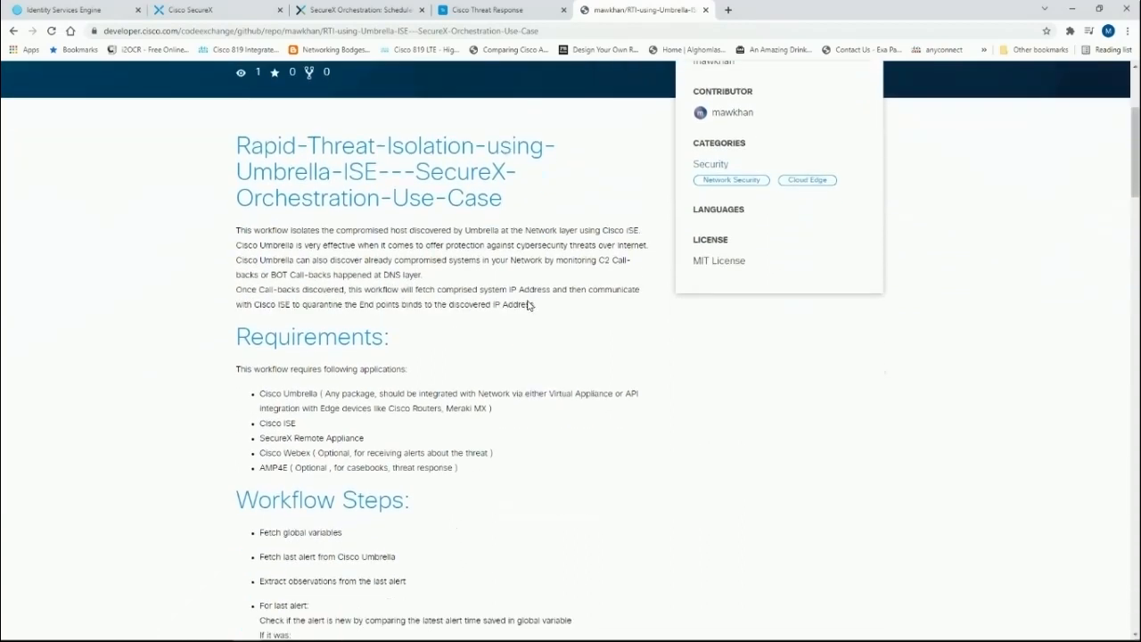
Step: Scroll through the Code Exchange page's requirements, workflow steps and configuration steps for the use case
{"action": "scroll", "coordinate": [465, 302], "scroll_direction": "down", "scroll_amount": 1}
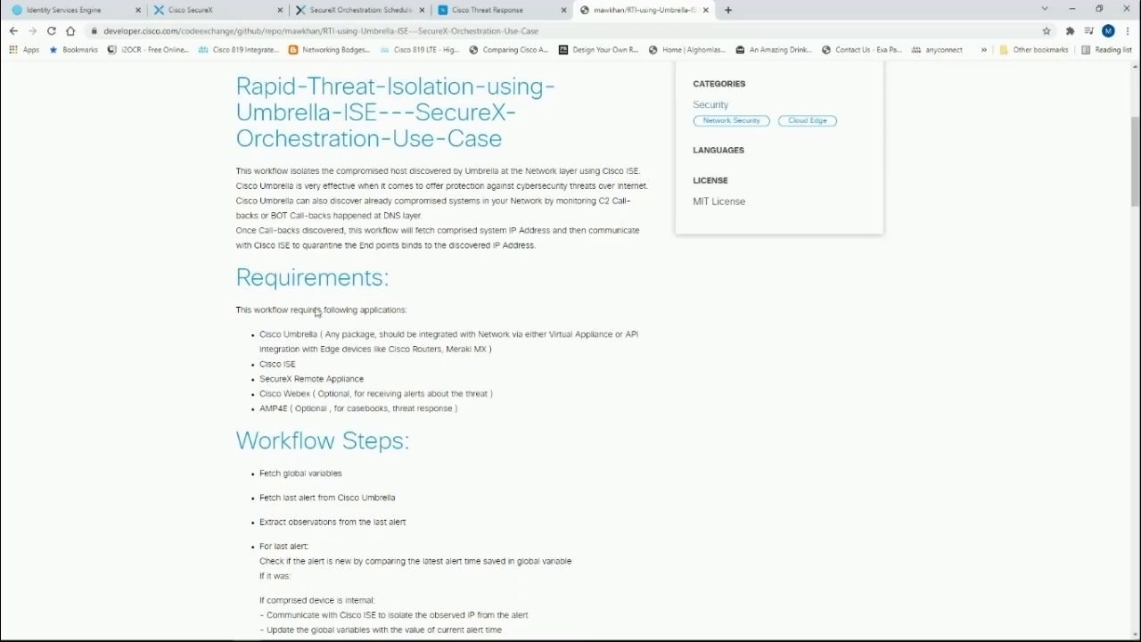
{"action": "scroll", "coordinate": [294, 354], "scroll_direction": "down", "scroll_amount": 2}
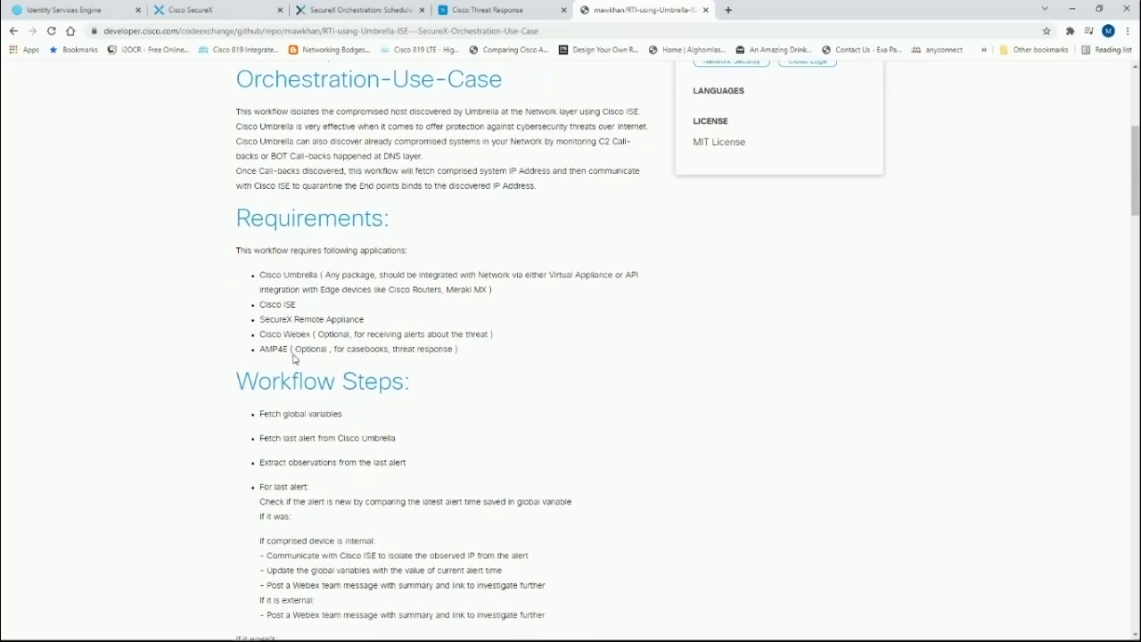
{"action": "scroll", "coordinate": [296, 352], "scroll_direction": "down", "scroll_amount": 2}
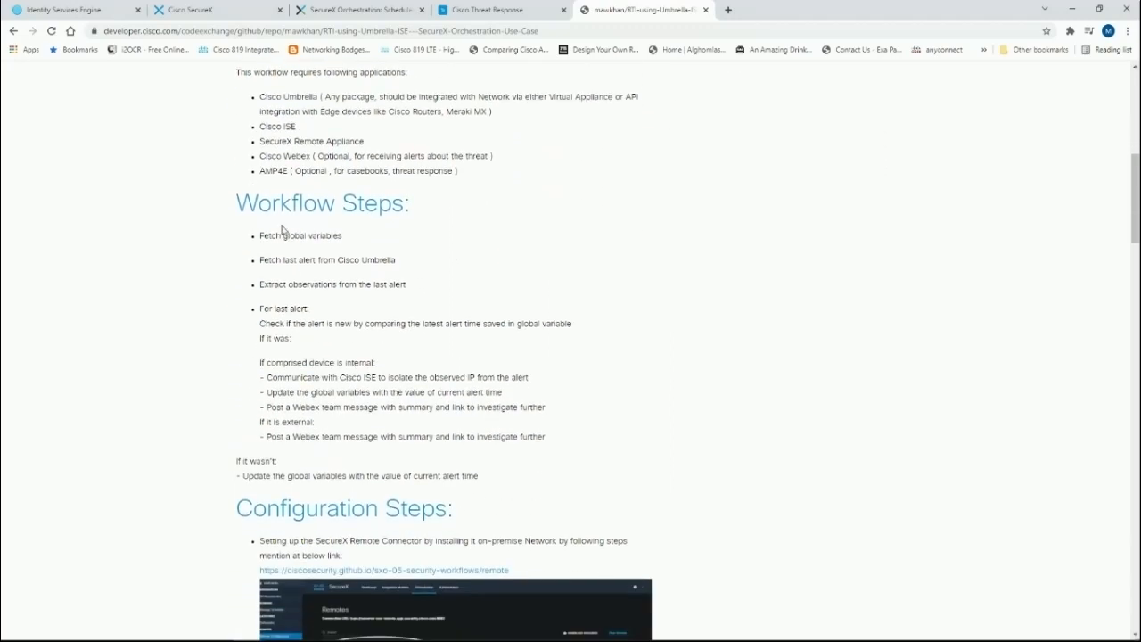
{"action": "scroll", "coordinate": [284, 212], "scroll_direction": "down", "scroll_amount": 3}
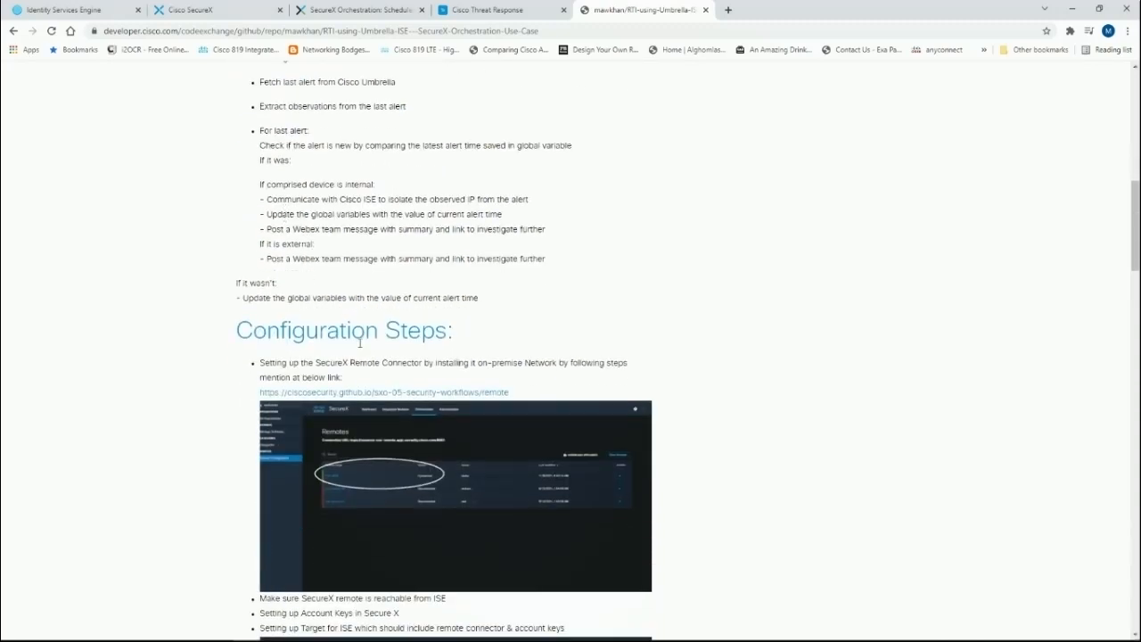
{"action": "scroll", "coordinate": [361, 344], "scroll_direction": "down", "scroll_amount": 2}
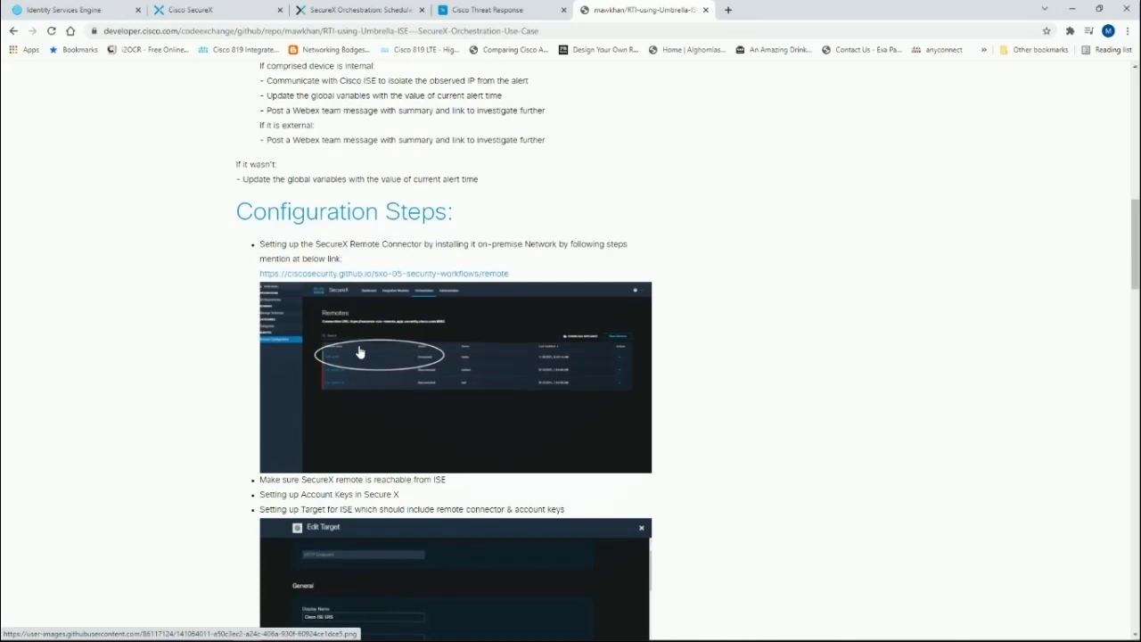
{"action": "scroll", "coordinate": [360, 352], "scroll_direction": "down", "scroll_amount": 10}
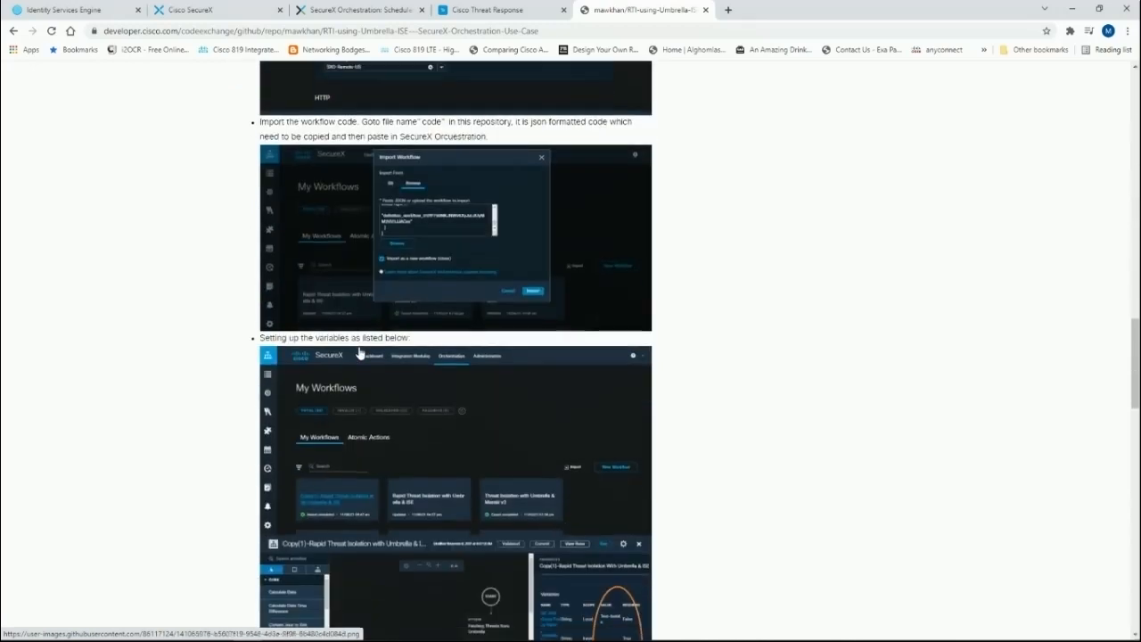
{"action": "scroll", "coordinate": [360, 351], "scroll_direction": "down", "scroll_amount": 15}
{"action": "scroll", "coordinate": [358, 352], "scroll_direction": "down", "scroll_amount": 10}
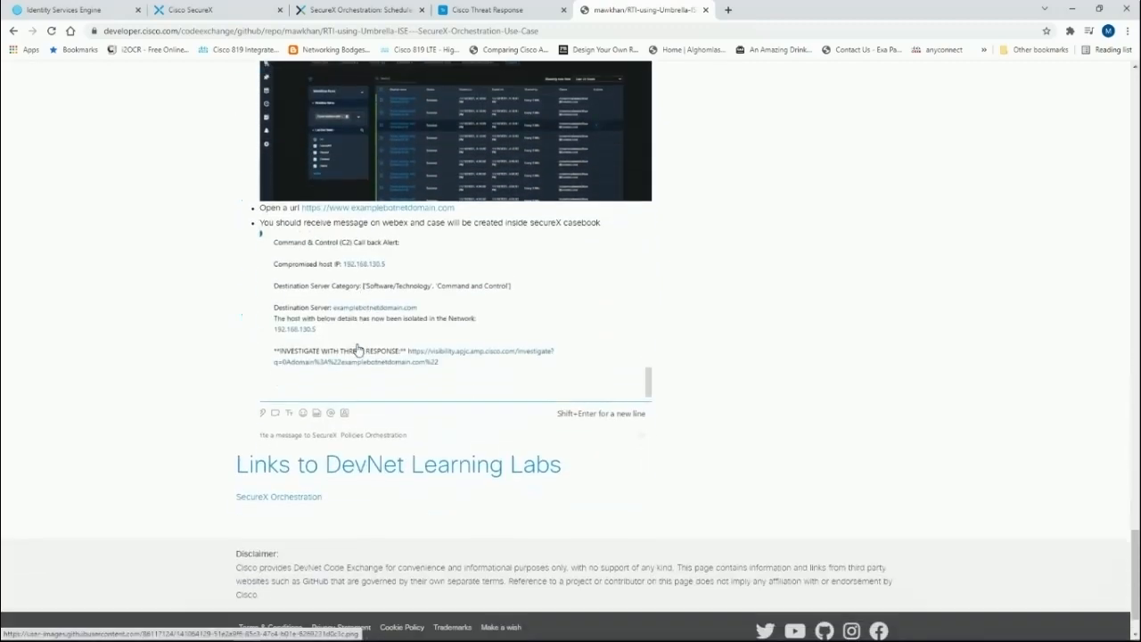
{"action": "scroll", "coordinate": [343, 326], "scroll_direction": "down", "scroll_amount": 2}
Step: Open the SecureX Casebook, select the newest C2 Callback case and investigate it in Threat Response
{"action": "left_click", "coordinate": [203, 8]}
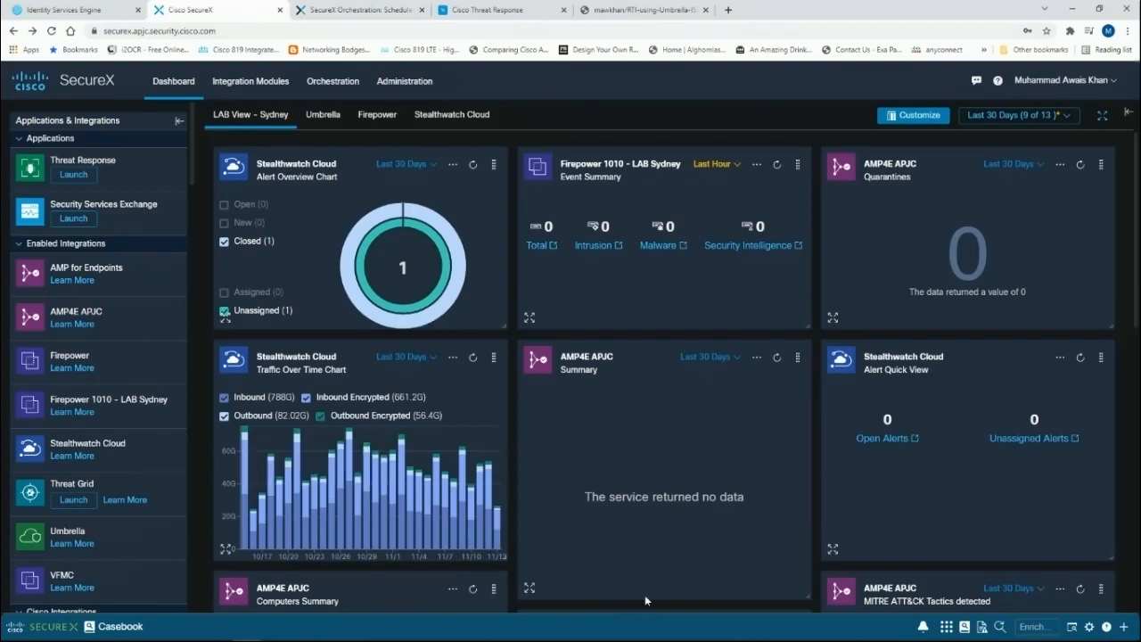
{"action": "mouse_move", "coordinate": [639, 640]}
{"action": "left_click", "coordinate": [698, 631]}
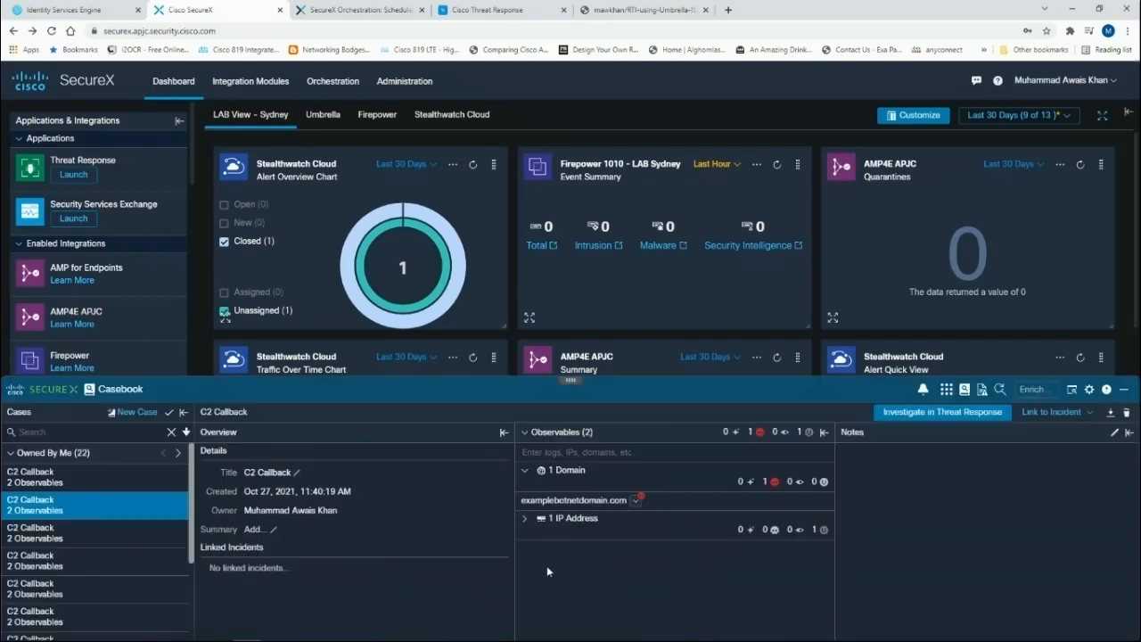
{"action": "left_click", "coordinate": [78, 478]}
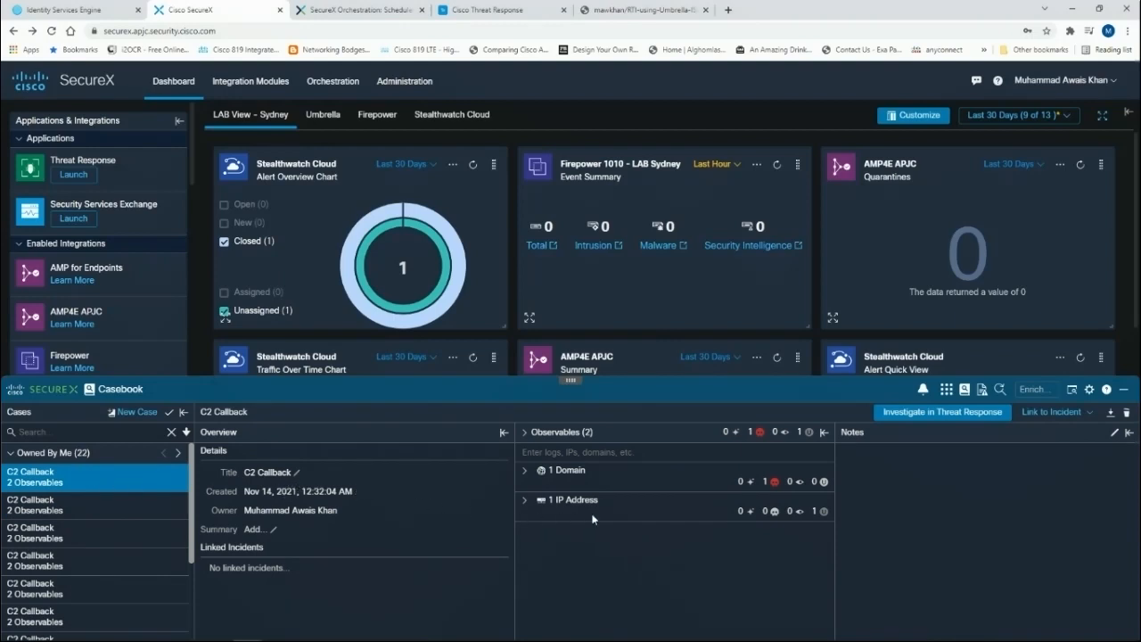
{"action": "left_click", "coordinate": [946, 416]}
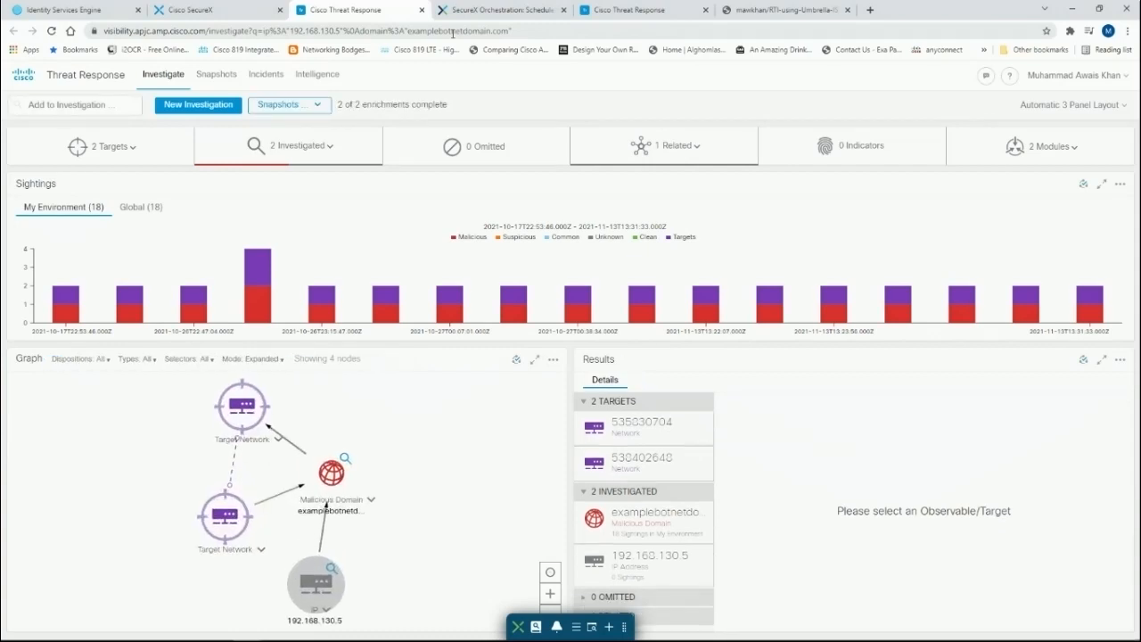
{"action": "mouse_move", "coordinate": [354, 484]}
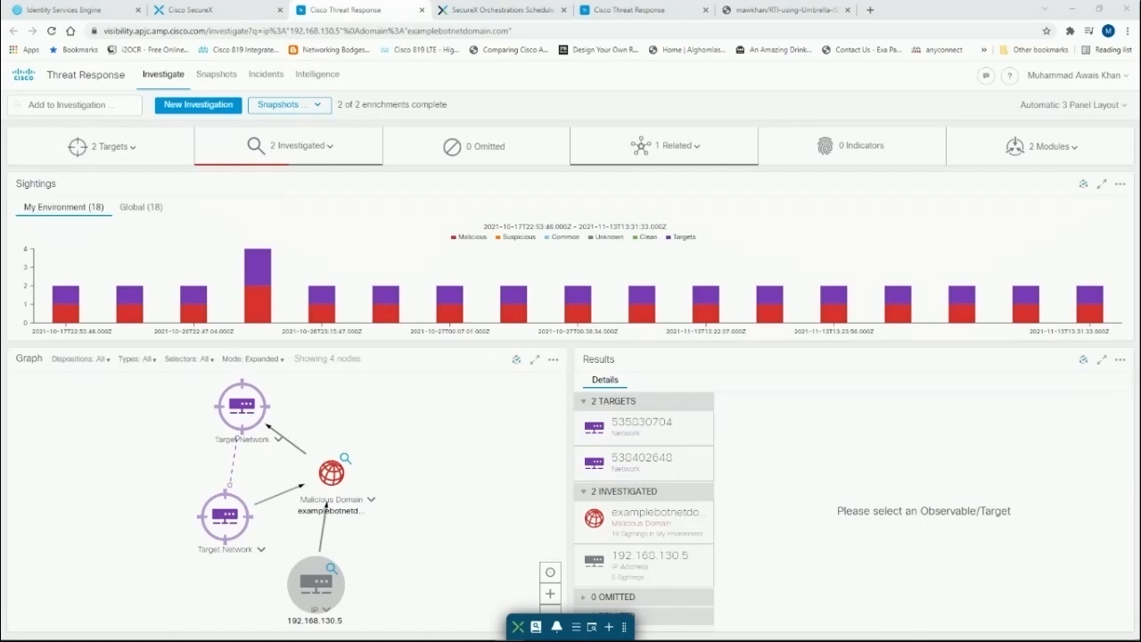
Step: Reload the Identity Services Engine admin page at 192.168.2.22 in its existing tab
{"action": "left_click", "coordinate": [869, 11]}
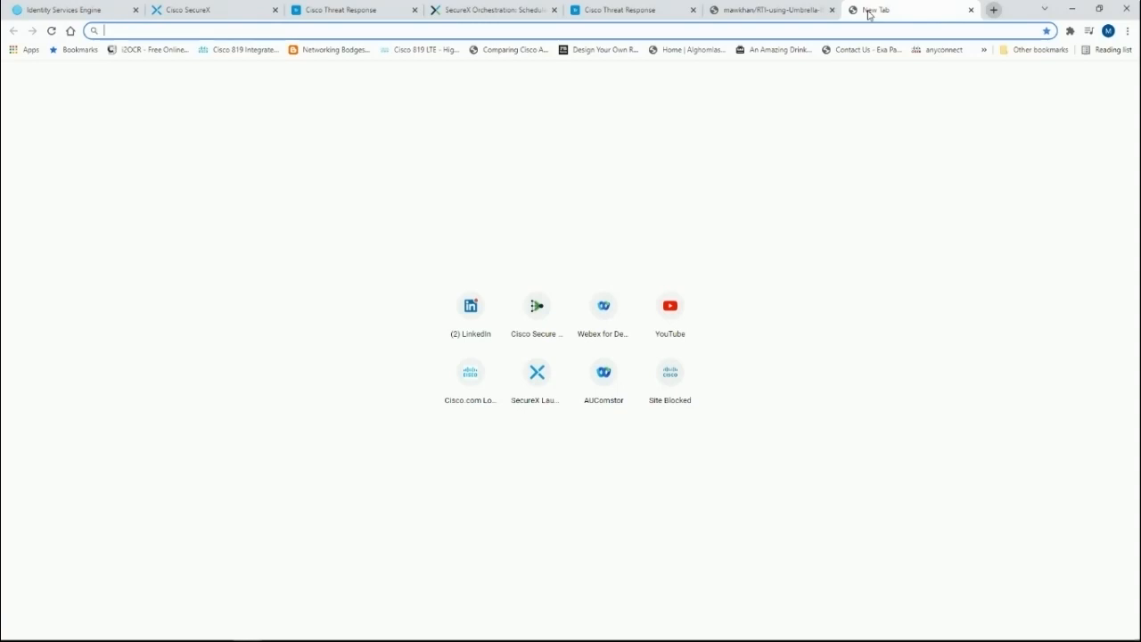
{"action": "left_click", "coordinate": [104, 7]}
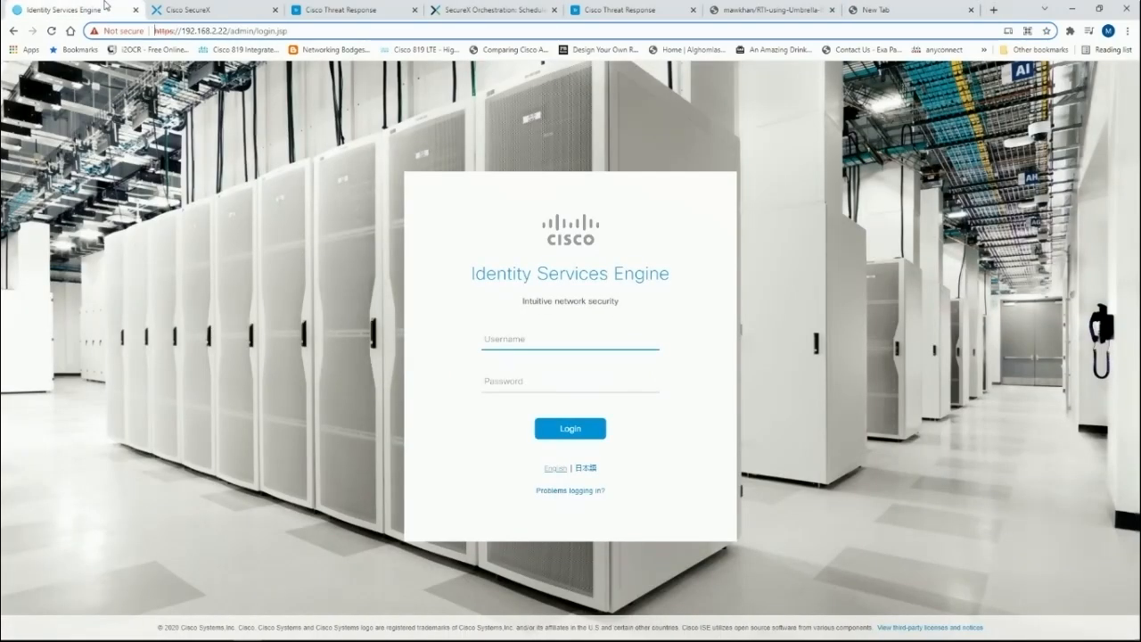
{"action": "double_click", "coordinate": [337, 33]}
{"action": "key", "text": "ctrl+a"}
{"action": "type", "text": "1"}
{"action": "key", "text": "BackSpace"}
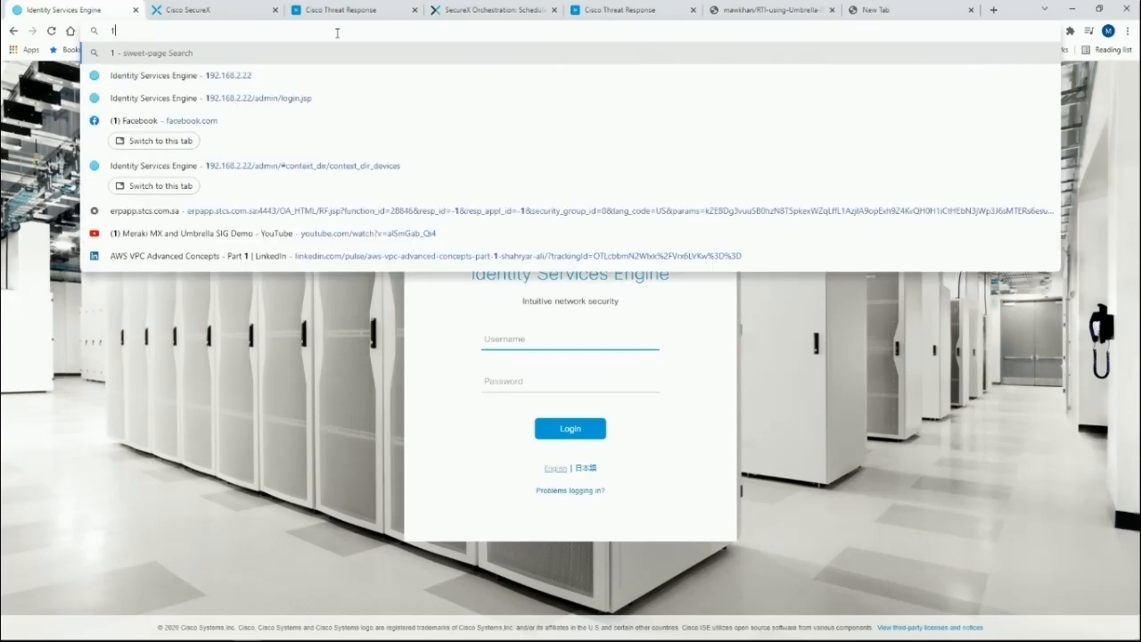
{"action": "type", "text": "92.168.2.22"}
{"action": "key", "text": "Return"}
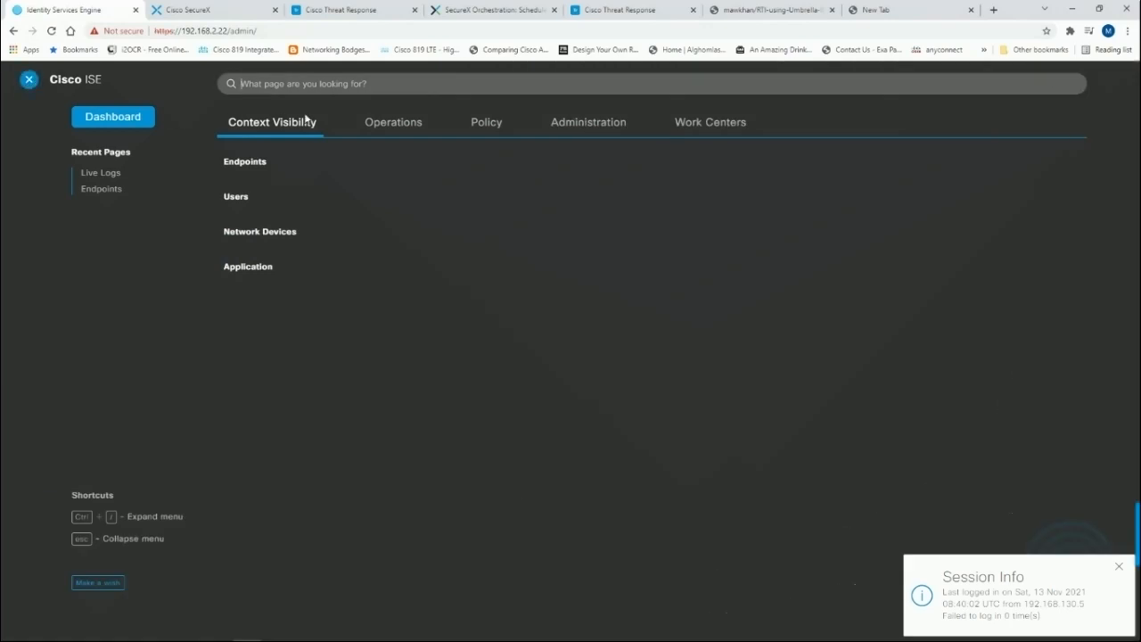
Step: Open the ISE RADIUS Live Logs and widen the Authorization Profiles column to check the isolated endpoint
{"action": "left_click", "coordinate": [397, 125]}
{"action": "left_click", "coordinate": [262, 183]}
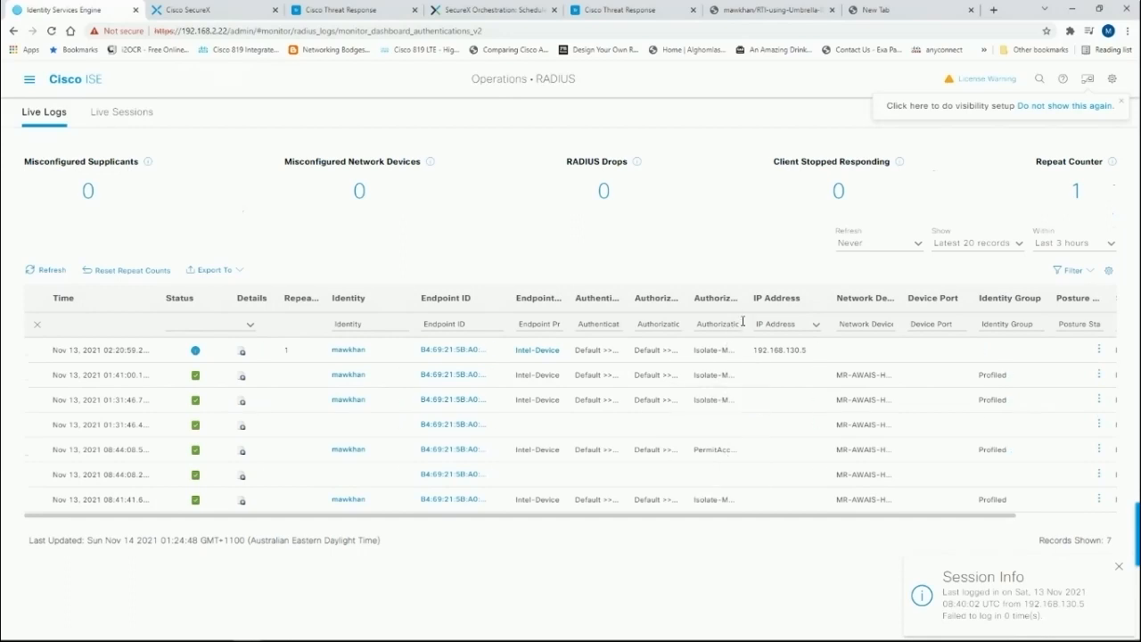
{"action": "left_click_drag", "start_coordinate": [748, 303], "coordinate": [798, 302]}
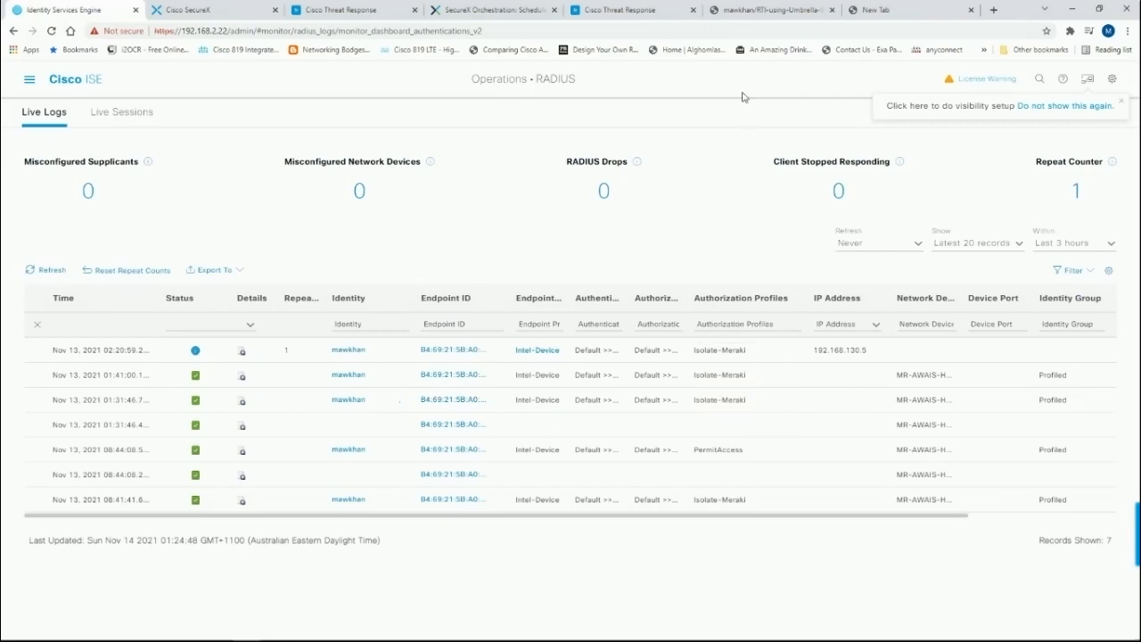
Step: Return to SecureX, close the Casebook panel and browse the dashboard tiles
{"action": "left_click", "coordinate": [258, 10]}
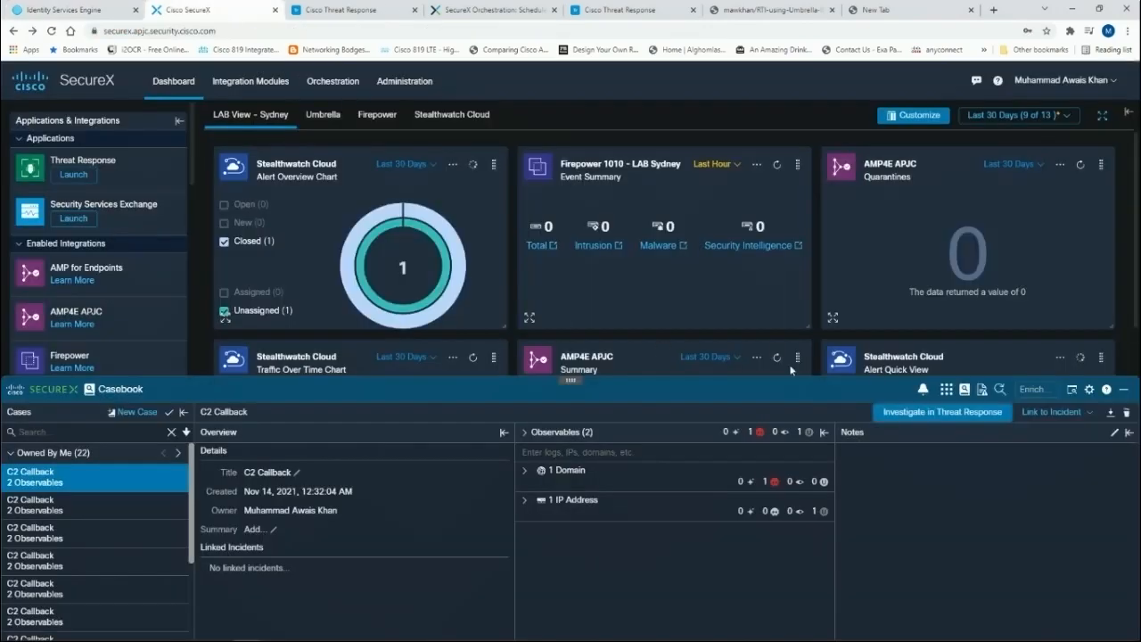
{"action": "left_click", "coordinate": [1125, 390]}
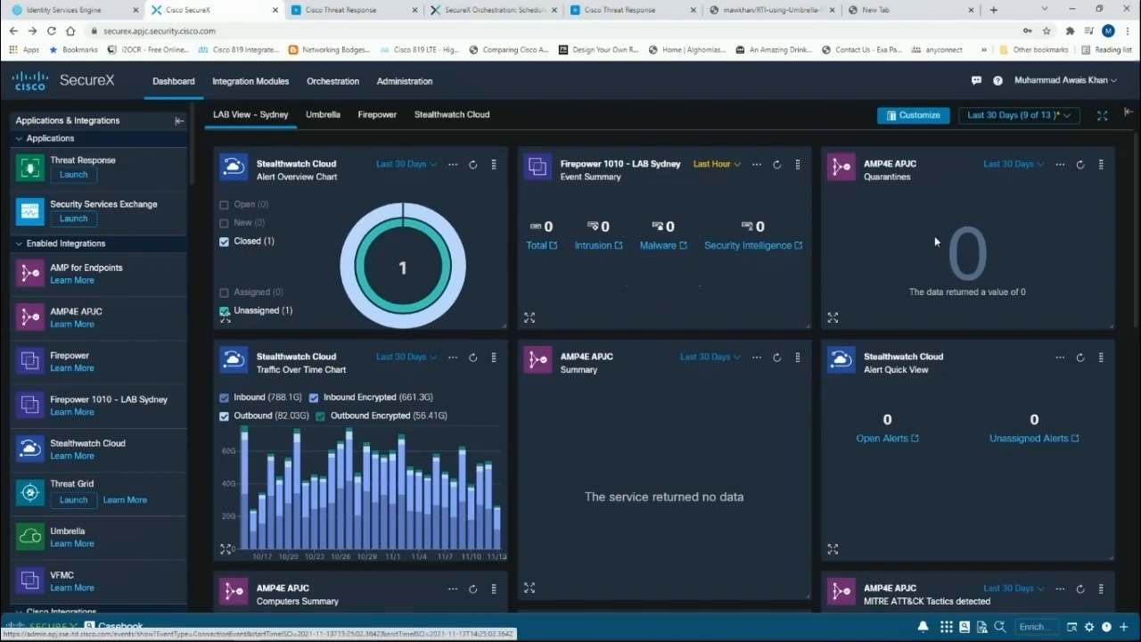
{"action": "scroll", "coordinate": [889, 282], "scroll_direction": "down", "scroll_amount": 2}
{"action": "scroll", "coordinate": [878, 343], "scroll_direction": "down", "scroll_amount": 4}
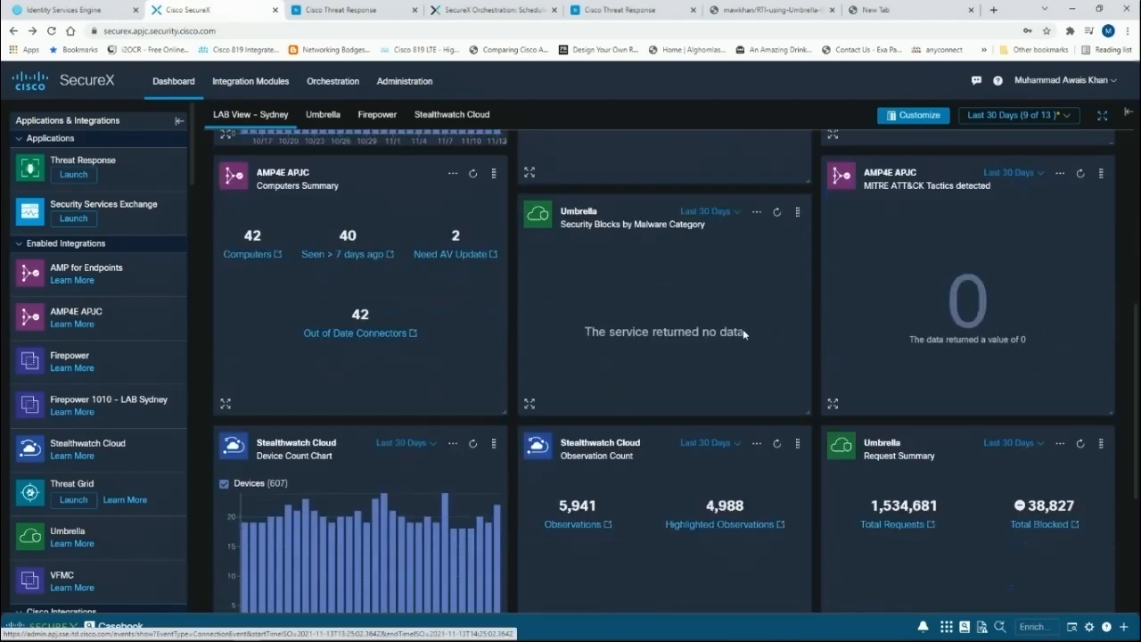
{"action": "scroll", "coordinate": [564, 446], "scroll_direction": "up", "scroll_amount": 5}
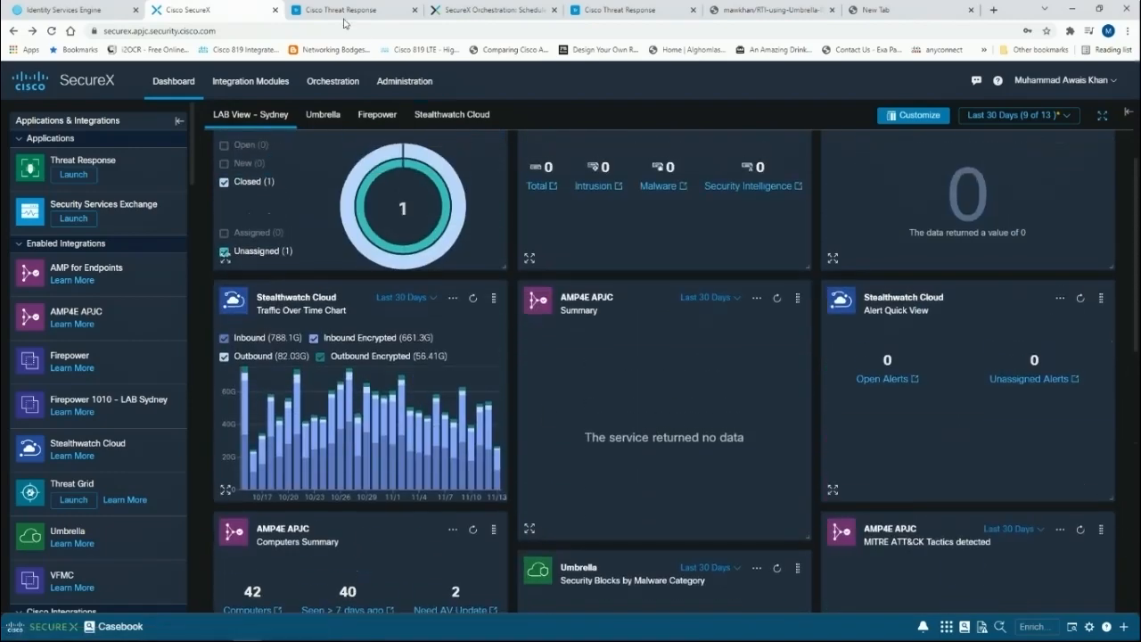